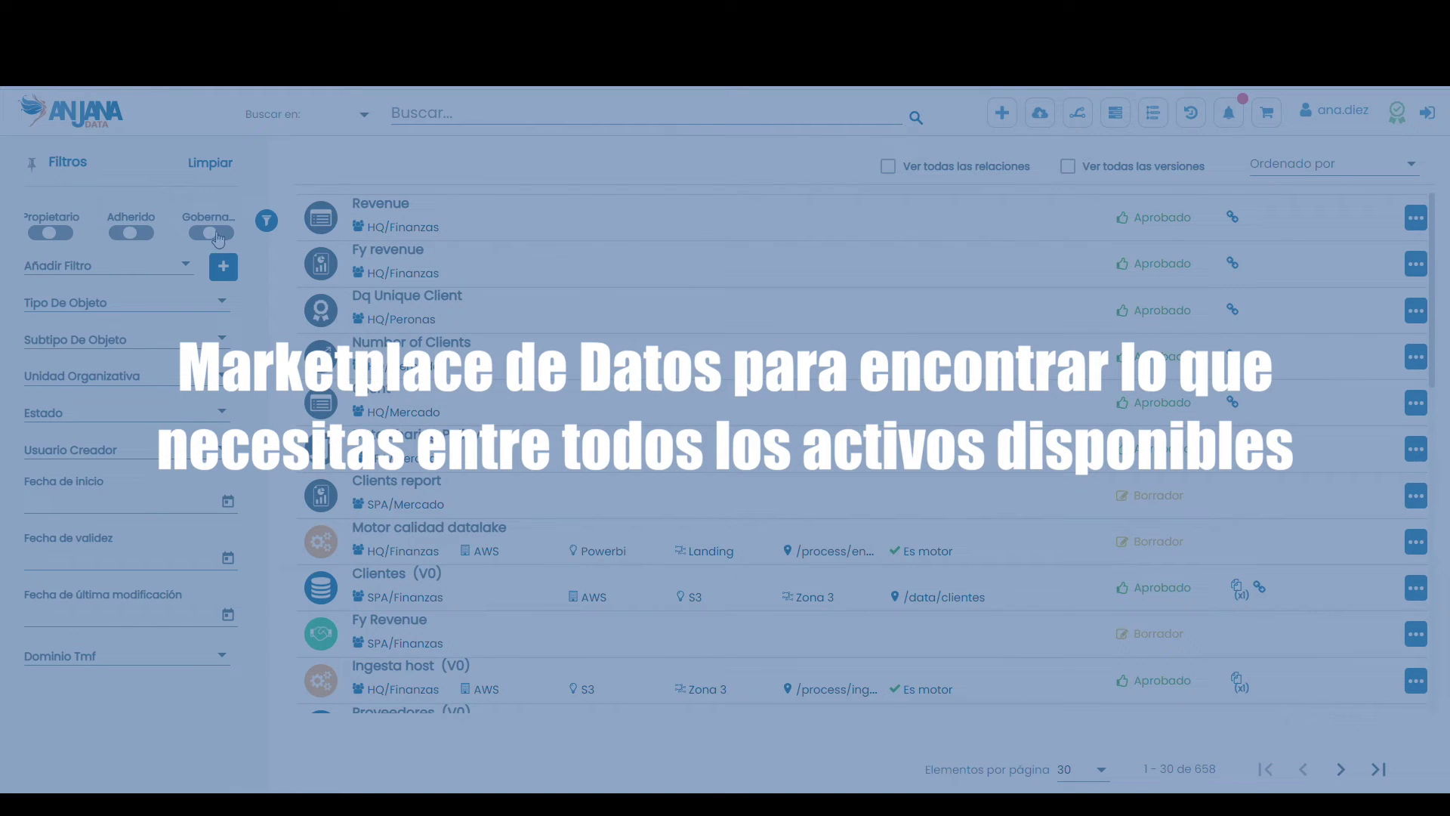
- Filter the catalogue to governed objects, browse the filtered list, and remove that filter
click(225, 239)
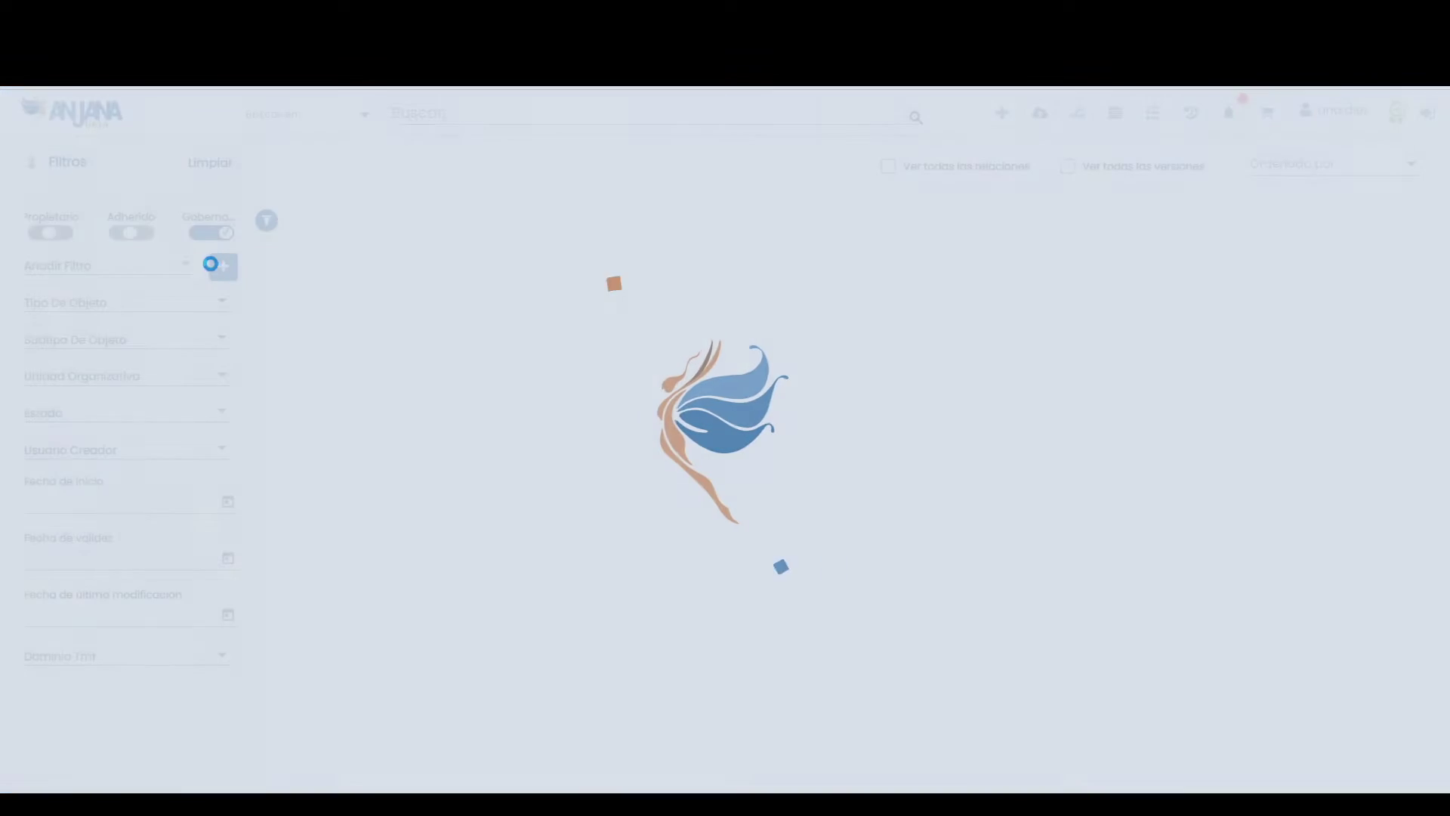
scroll(636, 324, down, 7)
scroll(633, 325, up, 6)
scroll(636, 329, up, 1)
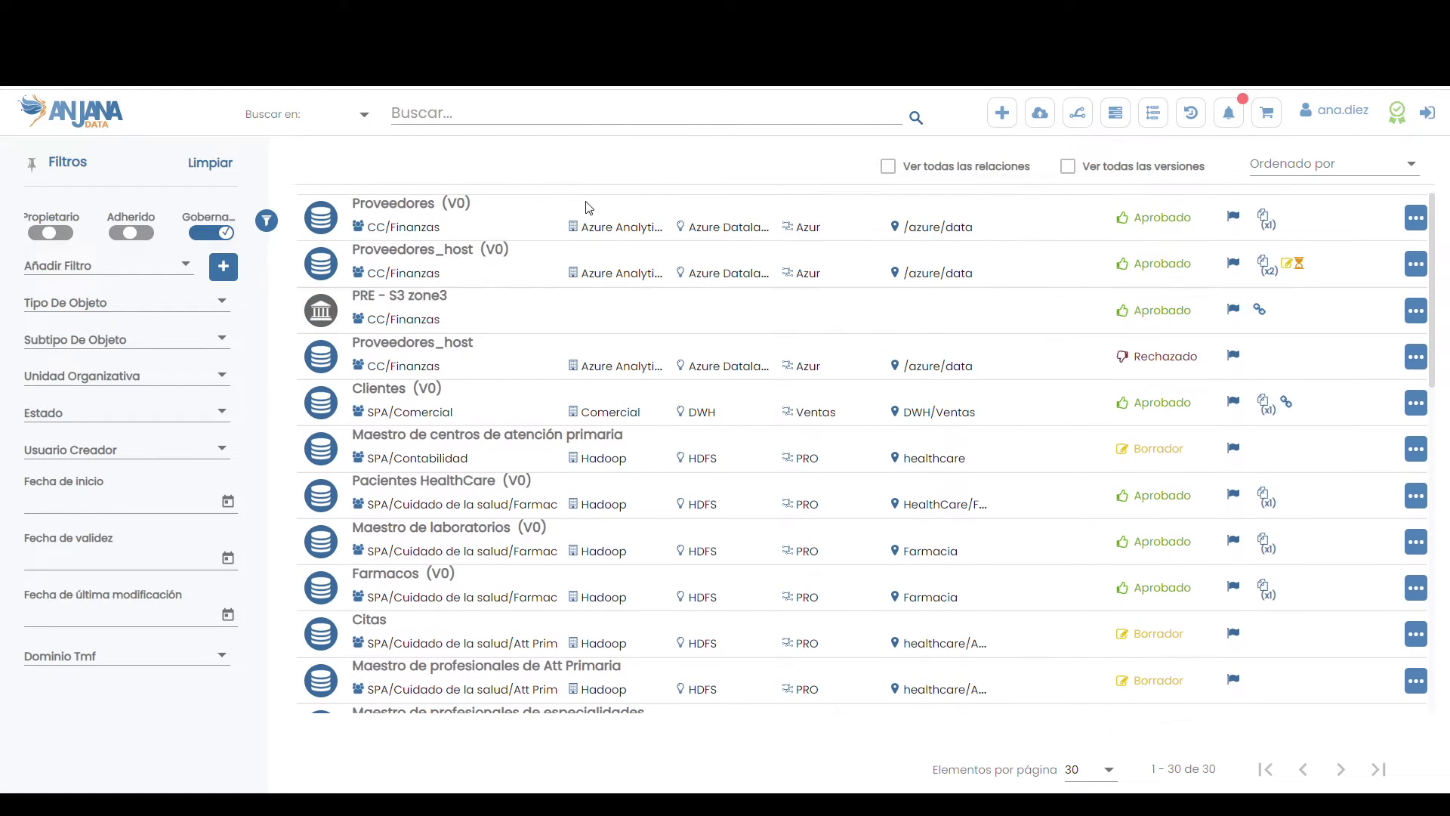
click(215, 239)
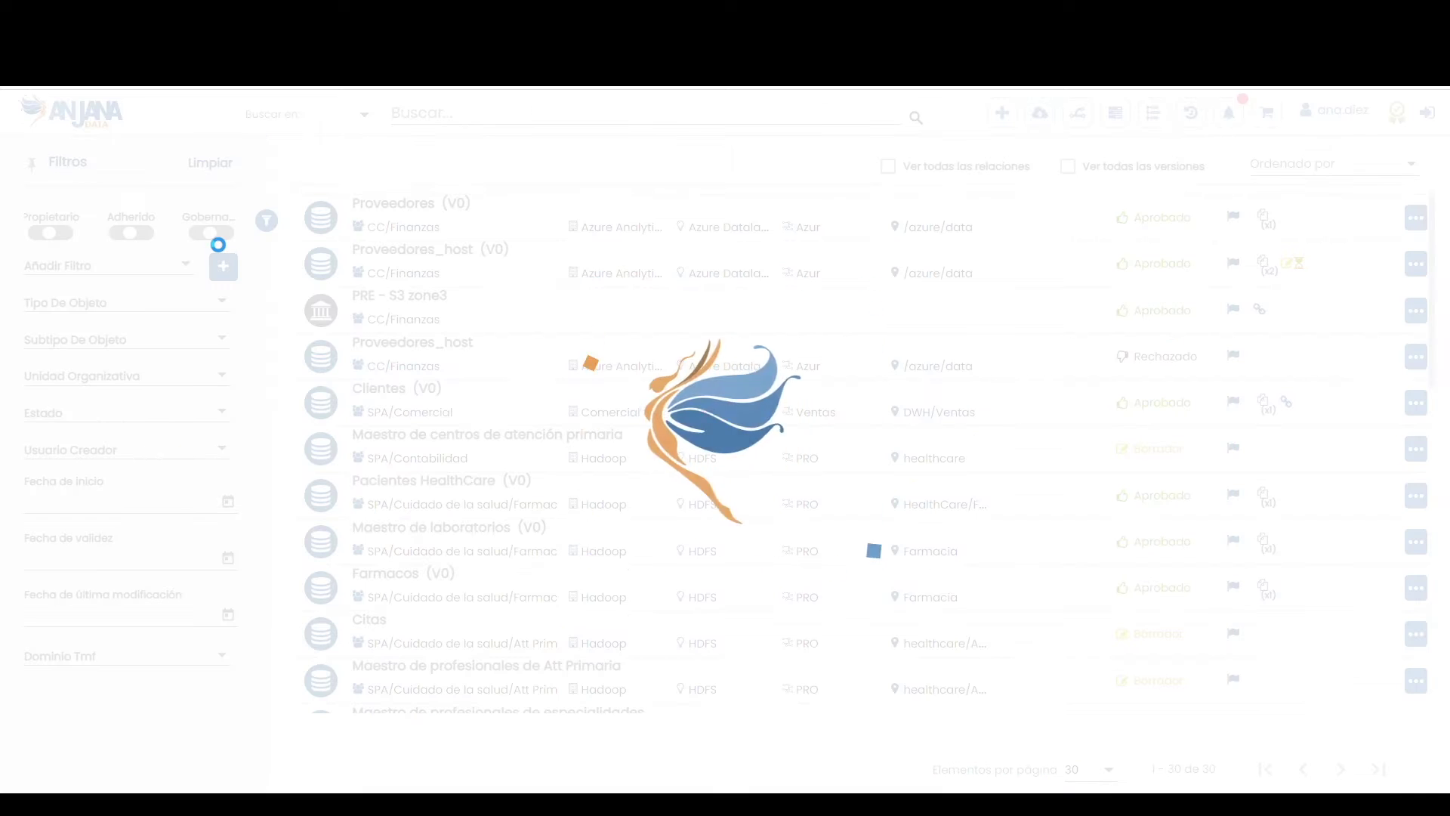
- Filter the catalogue by object subtype DSA and open the Ventas y clientes (V1) agreement
click(182, 348)
click(32, 544)
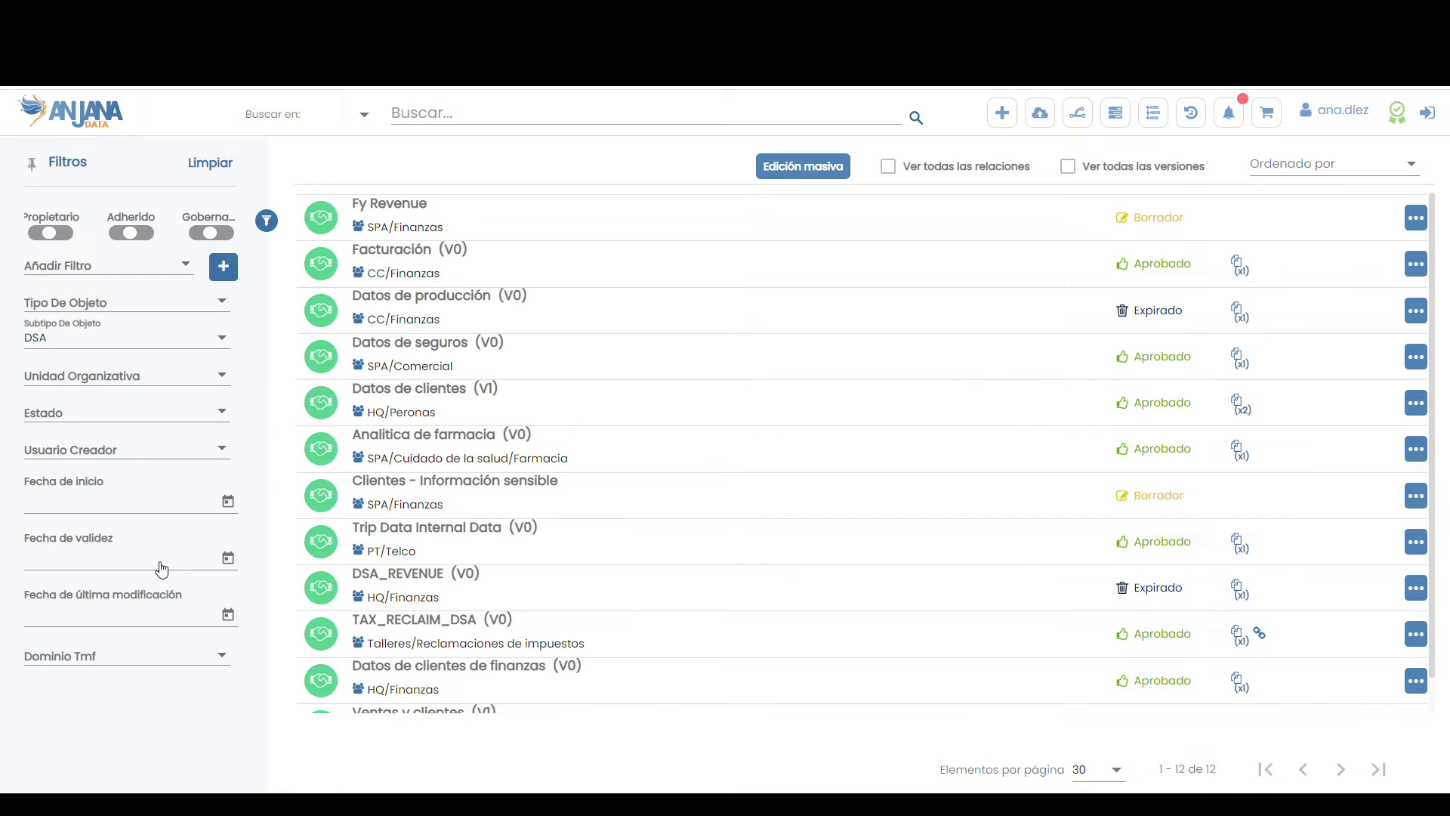
scroll(510, 420, down, 1)
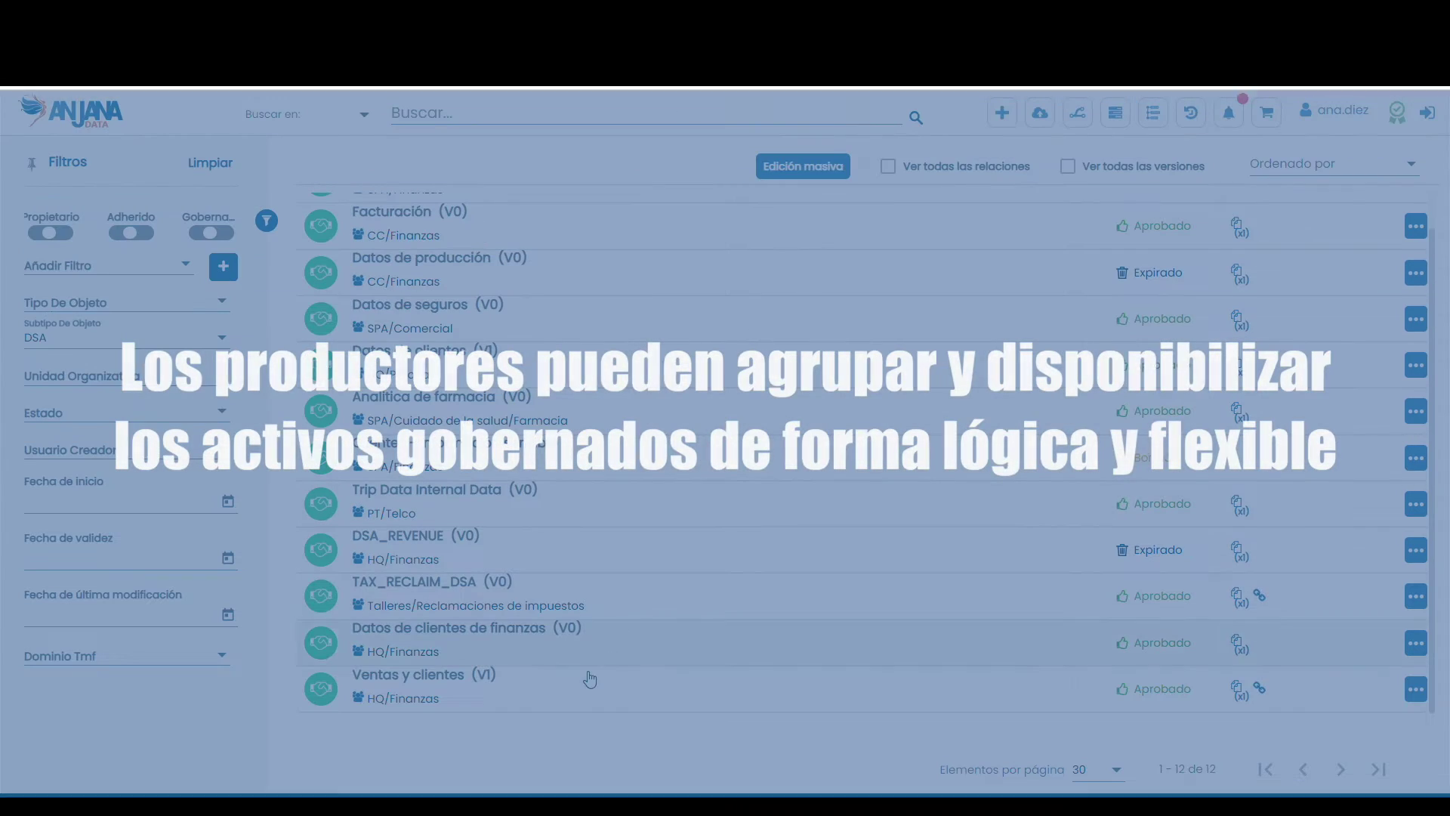
click(587, 693)
scroll(528, 650, down, 1)
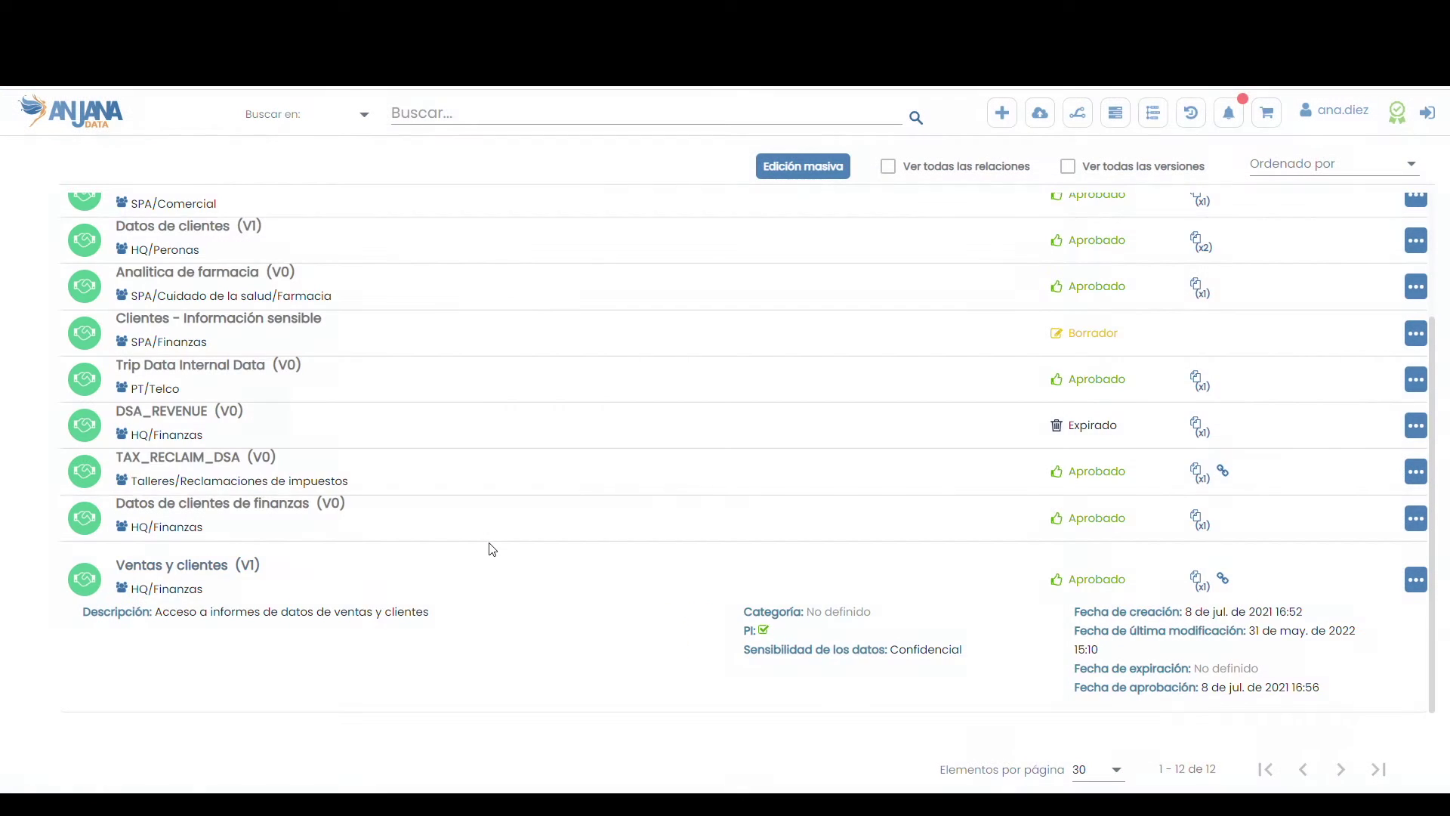
double_click(492, 549)
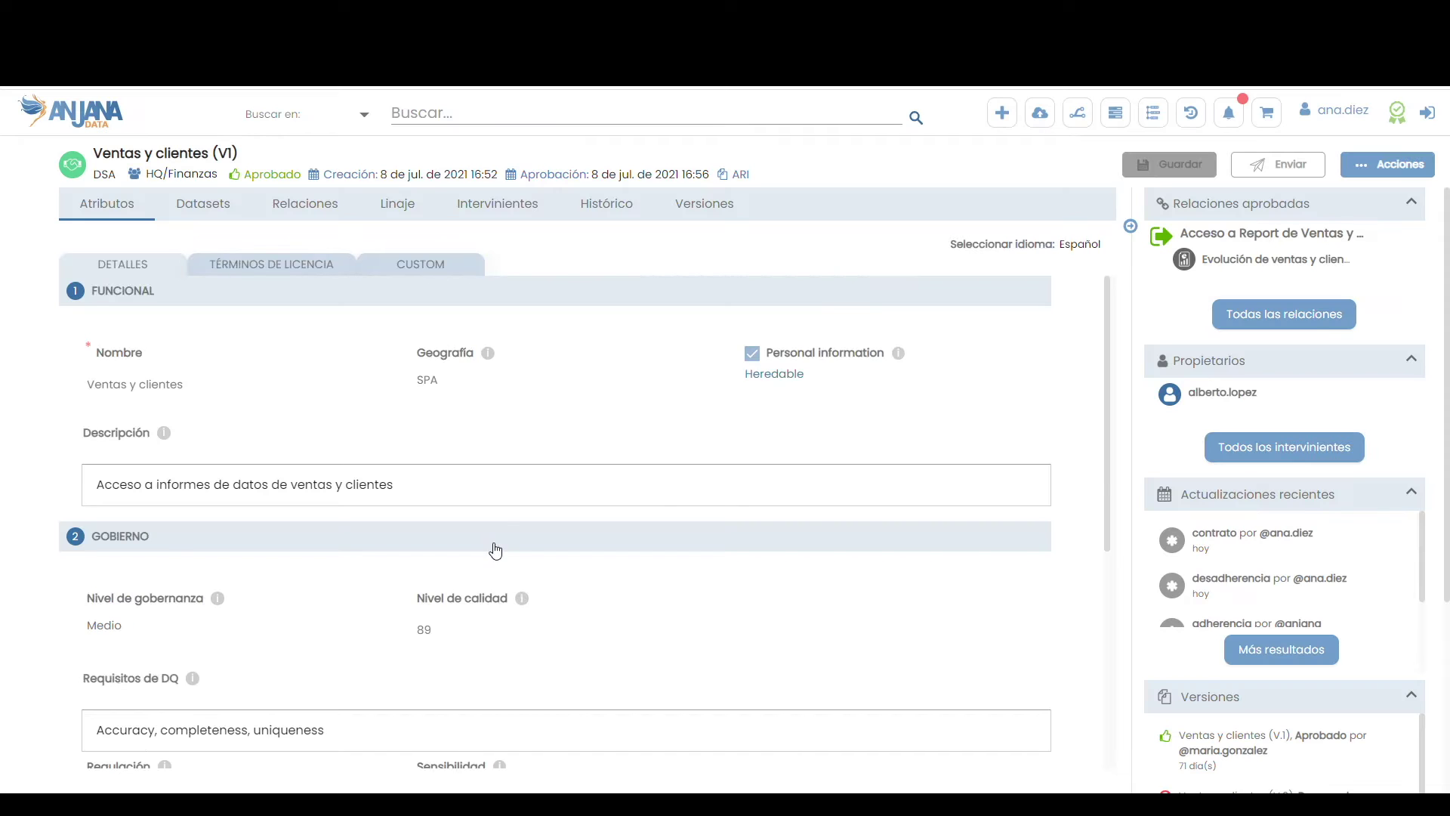
- Review the agreement's attribute details, licence terms and included datasets
scroll(492, 427, down, 5)
scroll(492, 426, up, 5)
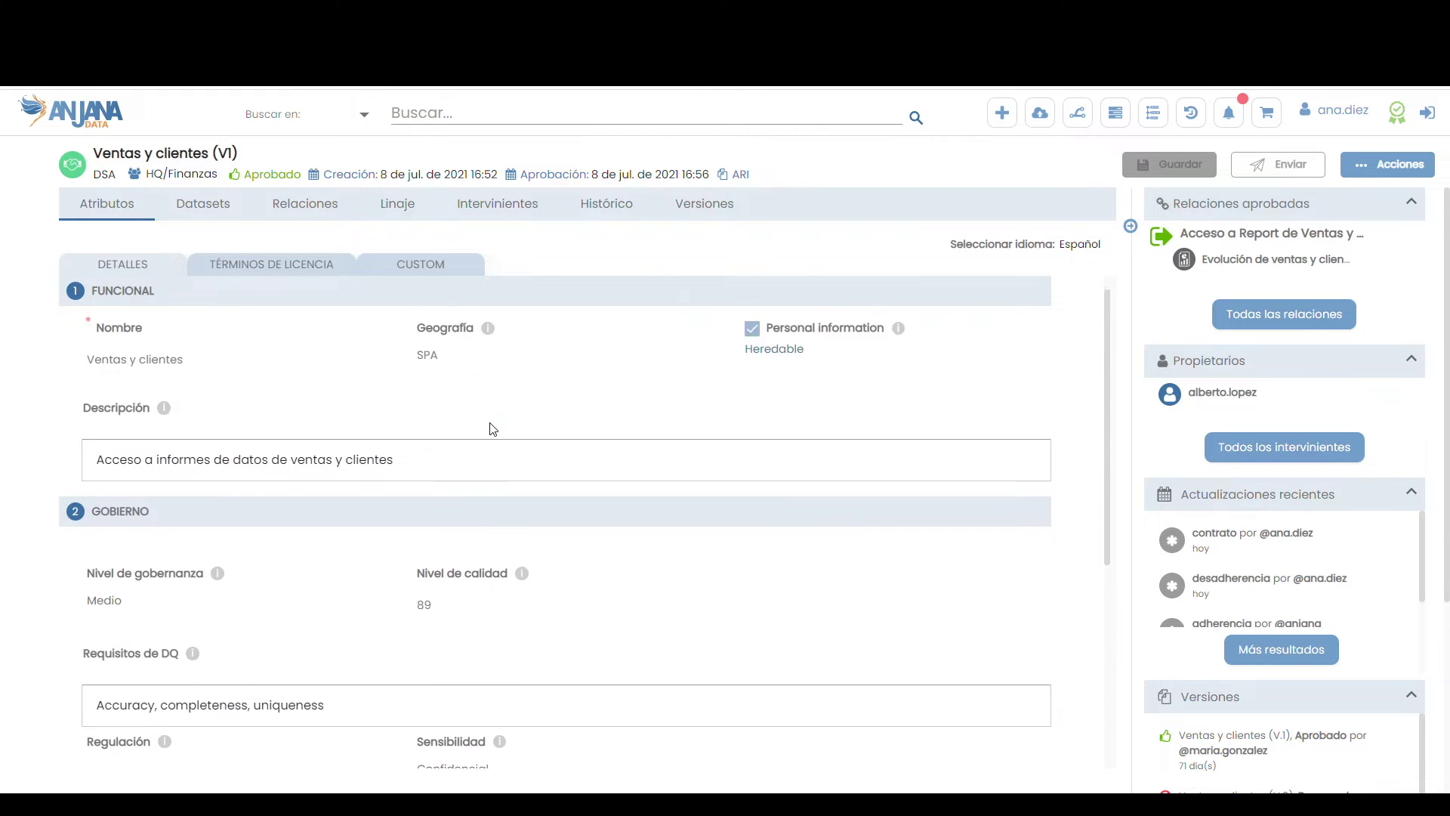
click(302, 266)
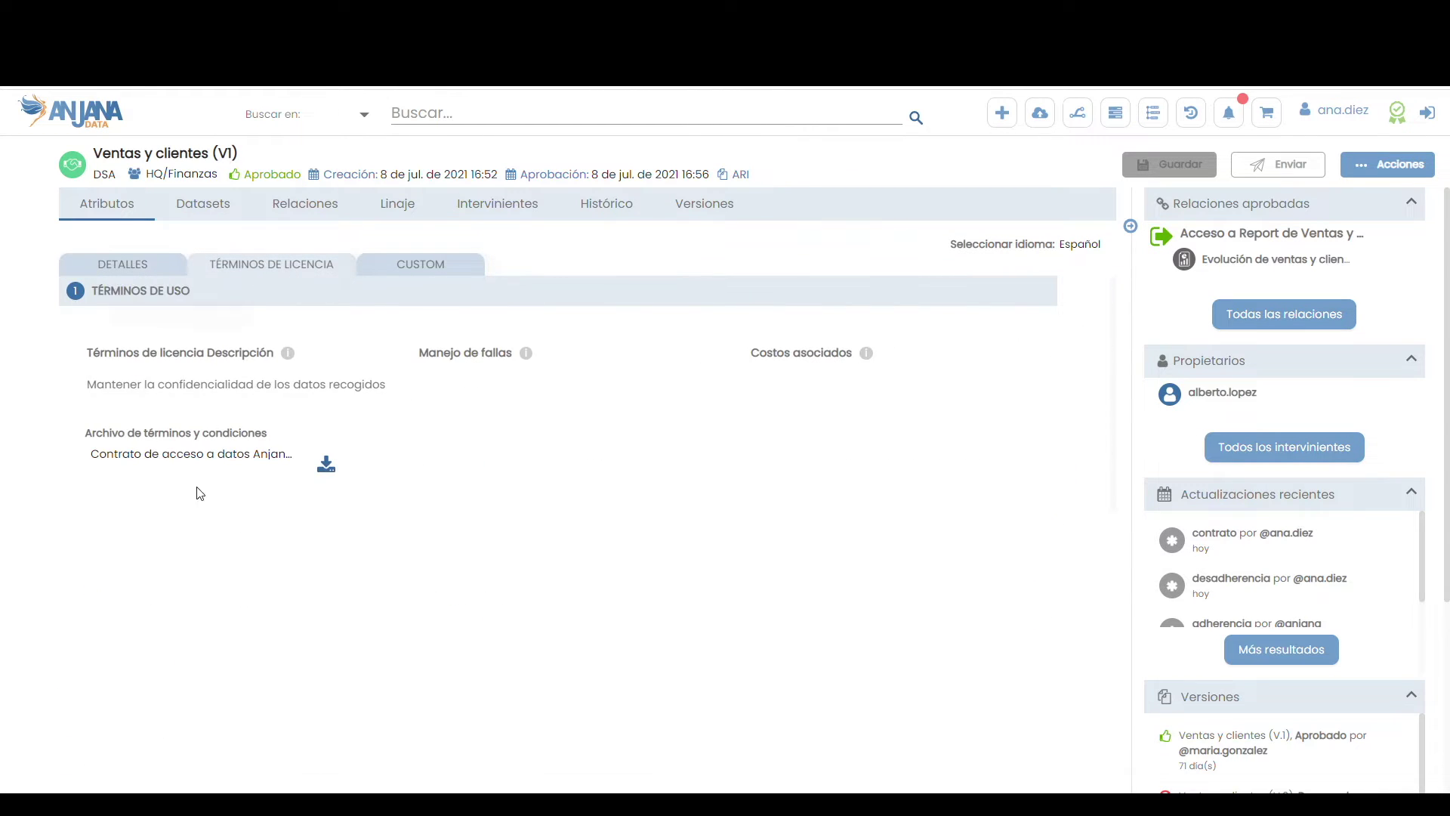
click(218, 219)
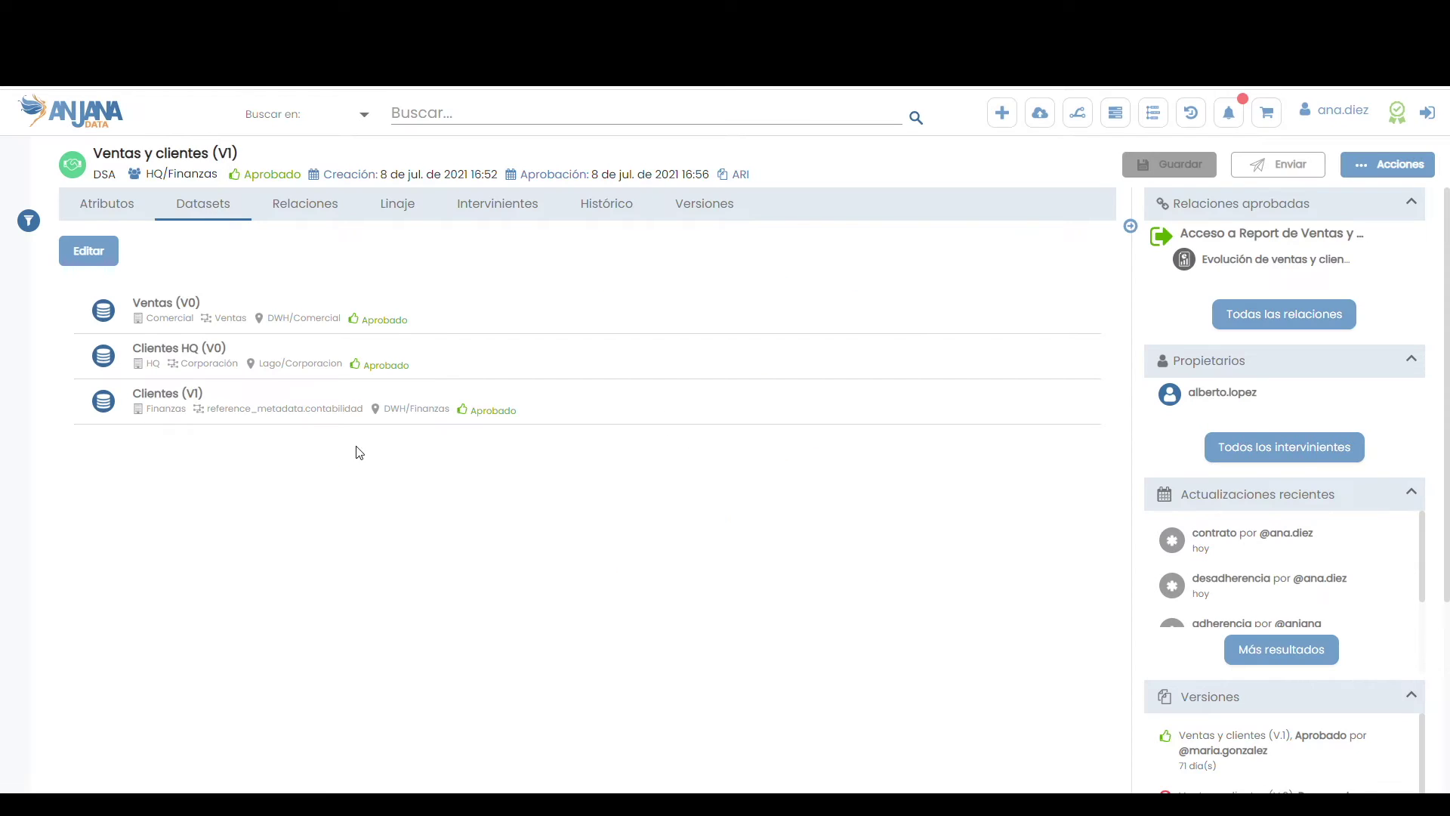
- Explore the agreement's lineage graph and open the Clientes (V1) dataset from its node
click(412, 218)
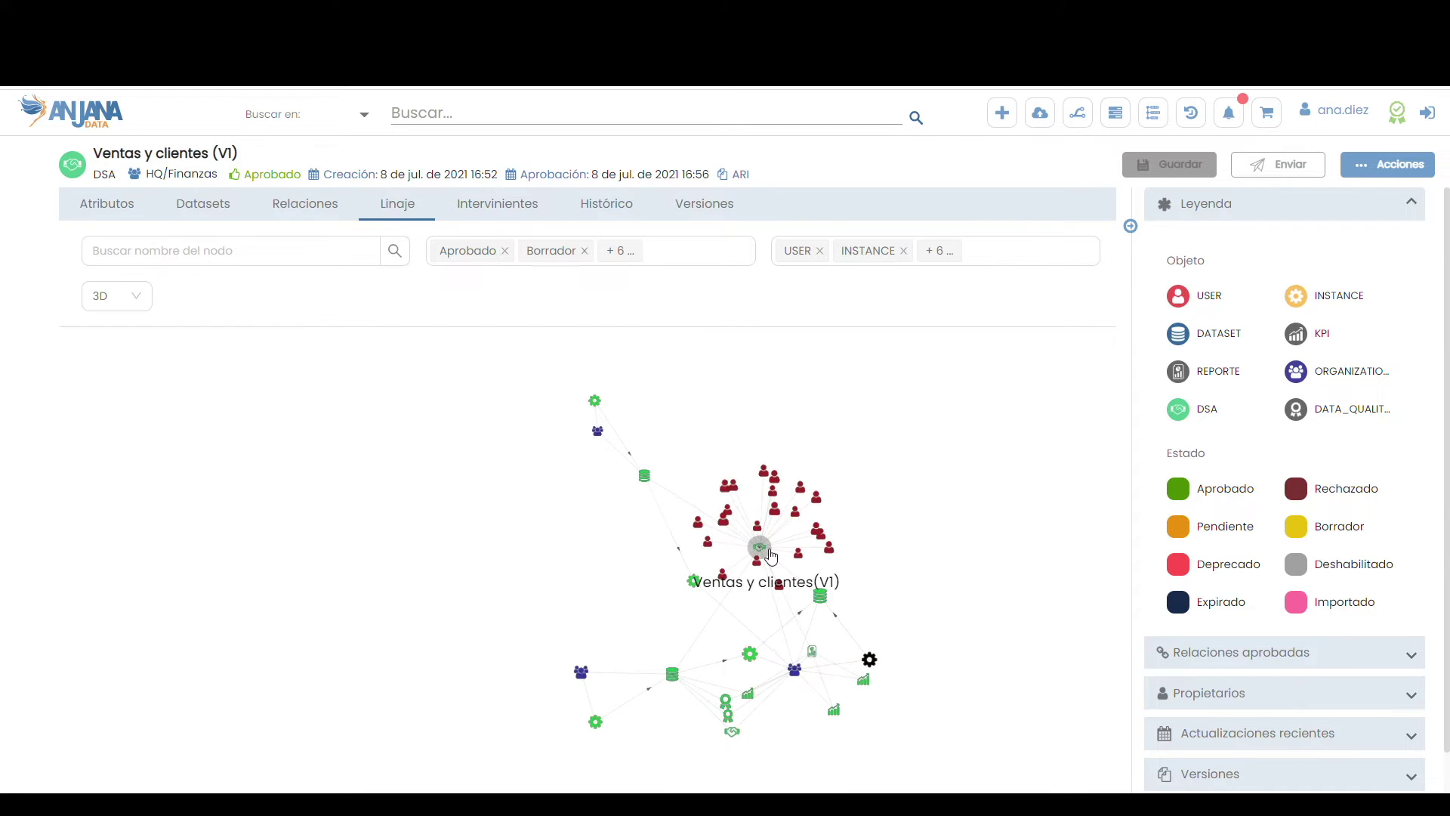
click(769, 555)
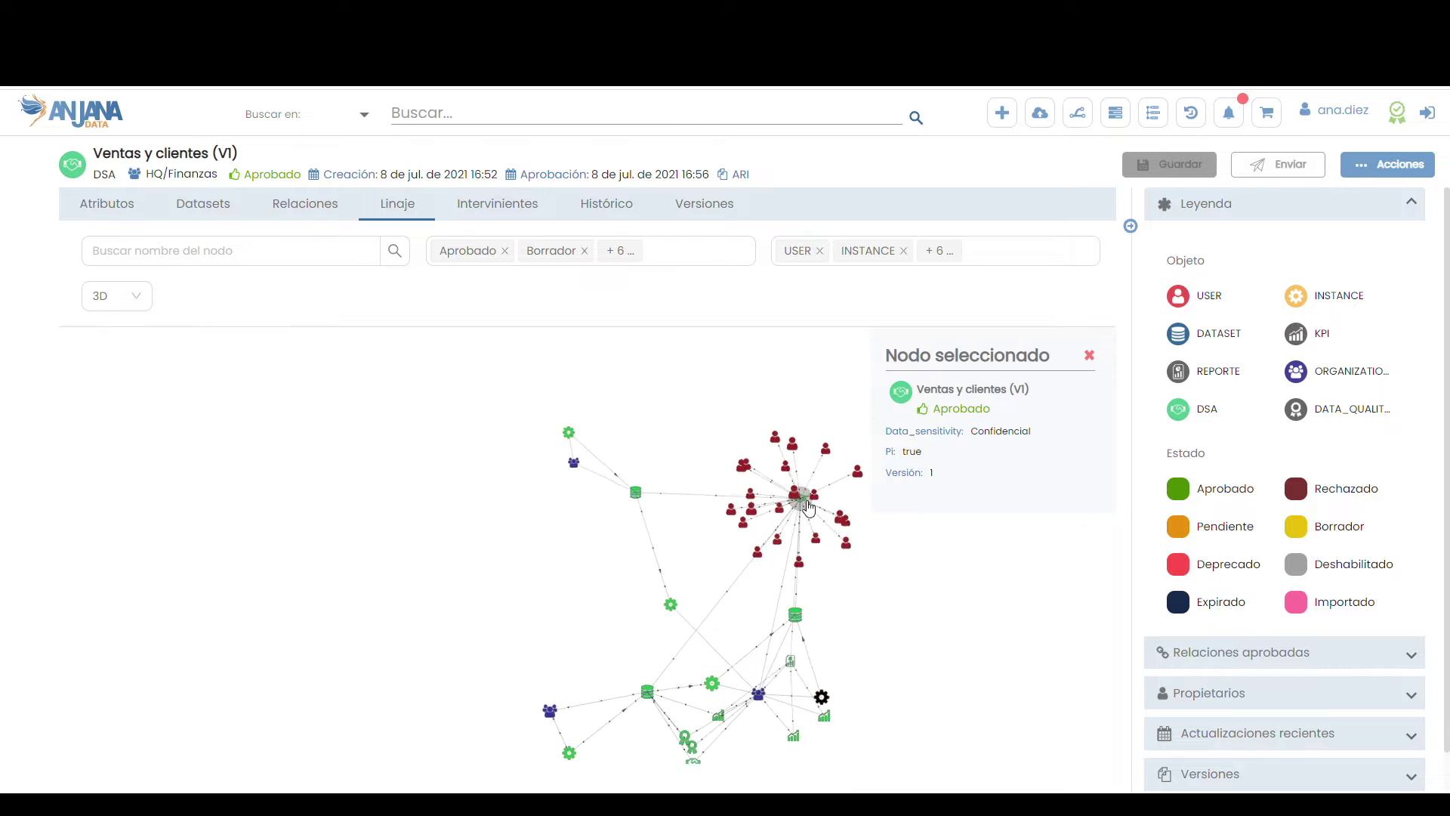
drag(778, 623, 841, 619)
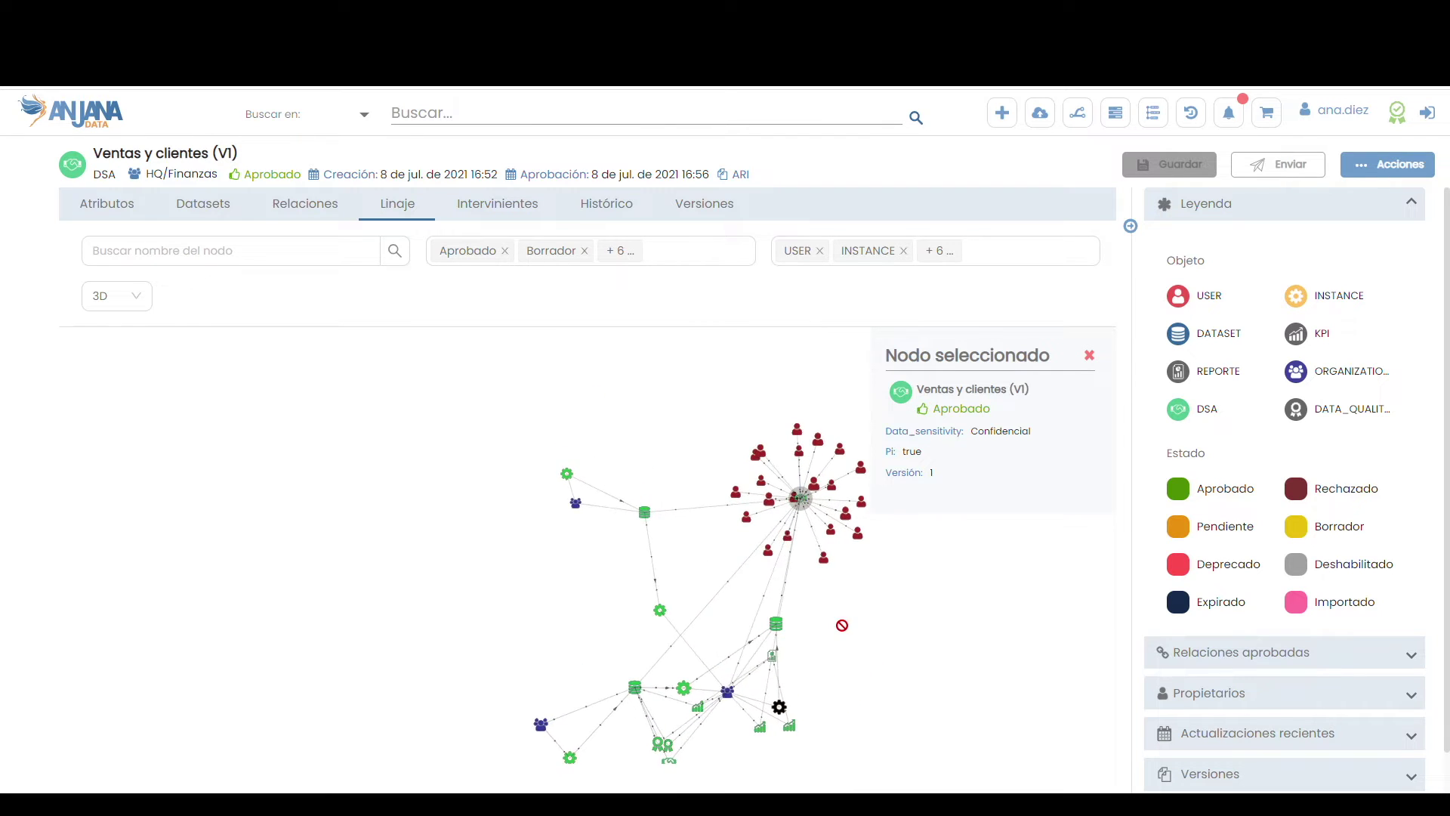
scroll(831, 725, up, 3)
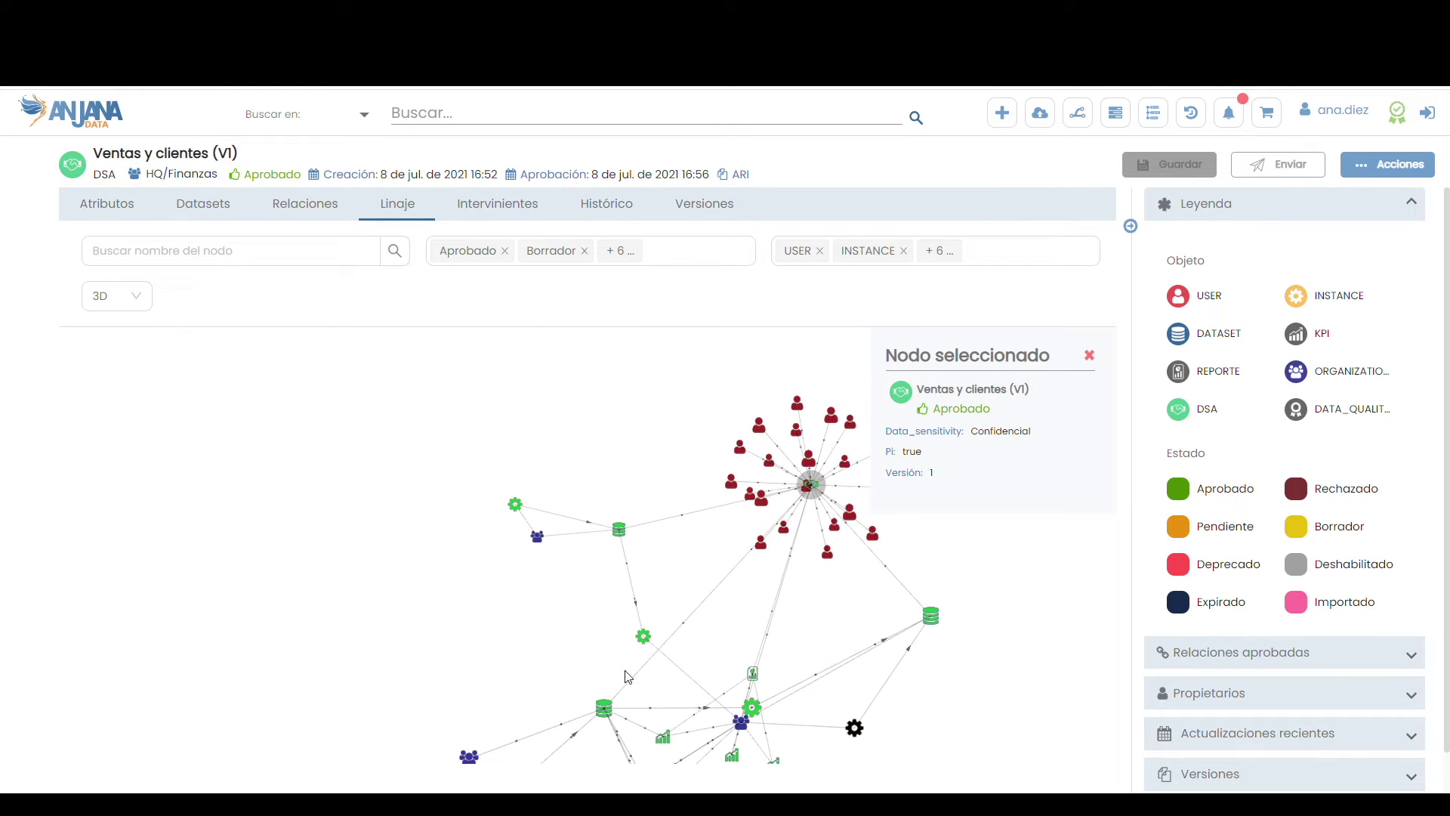
click(615, 718)
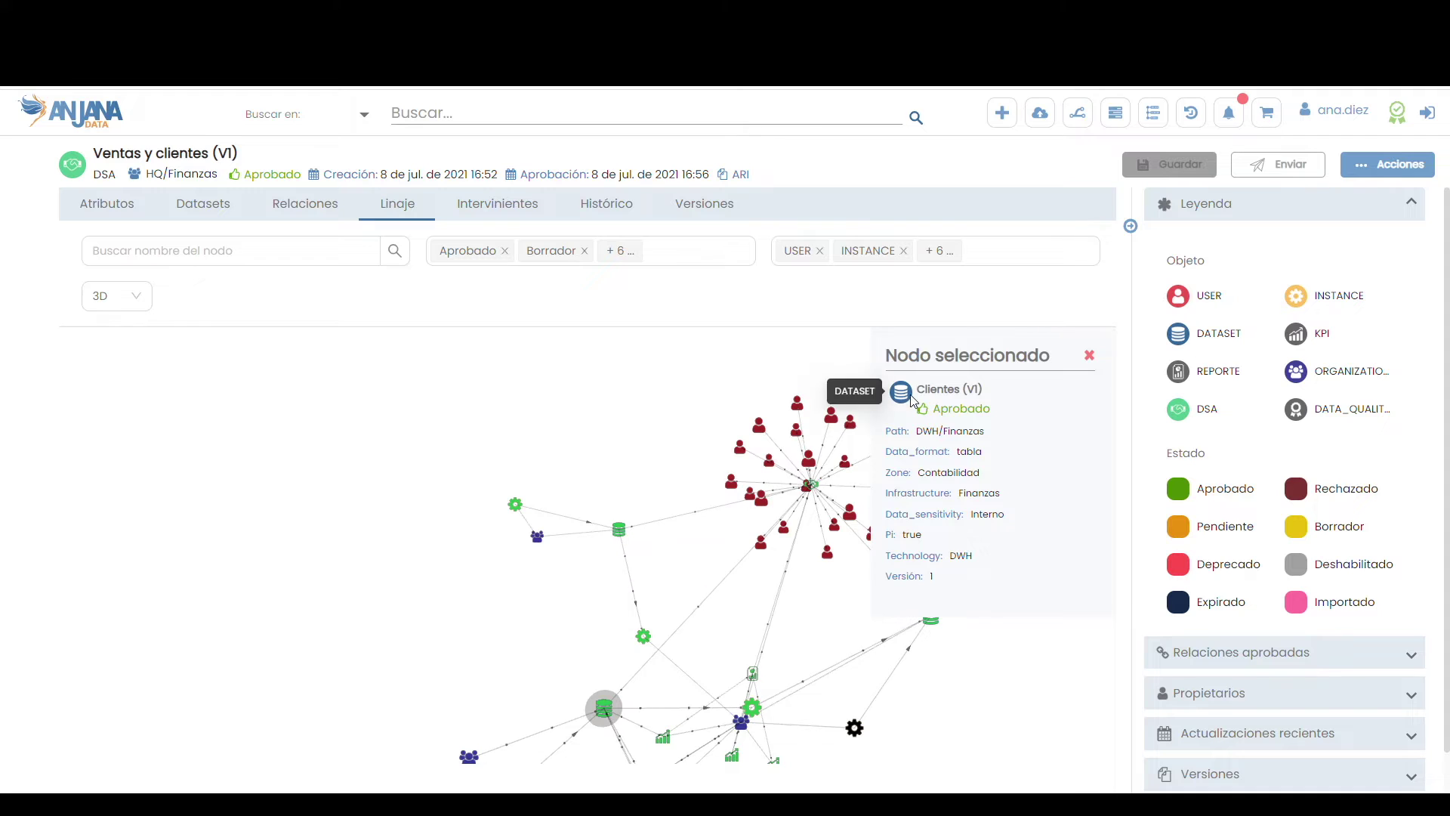
click(950, 390)
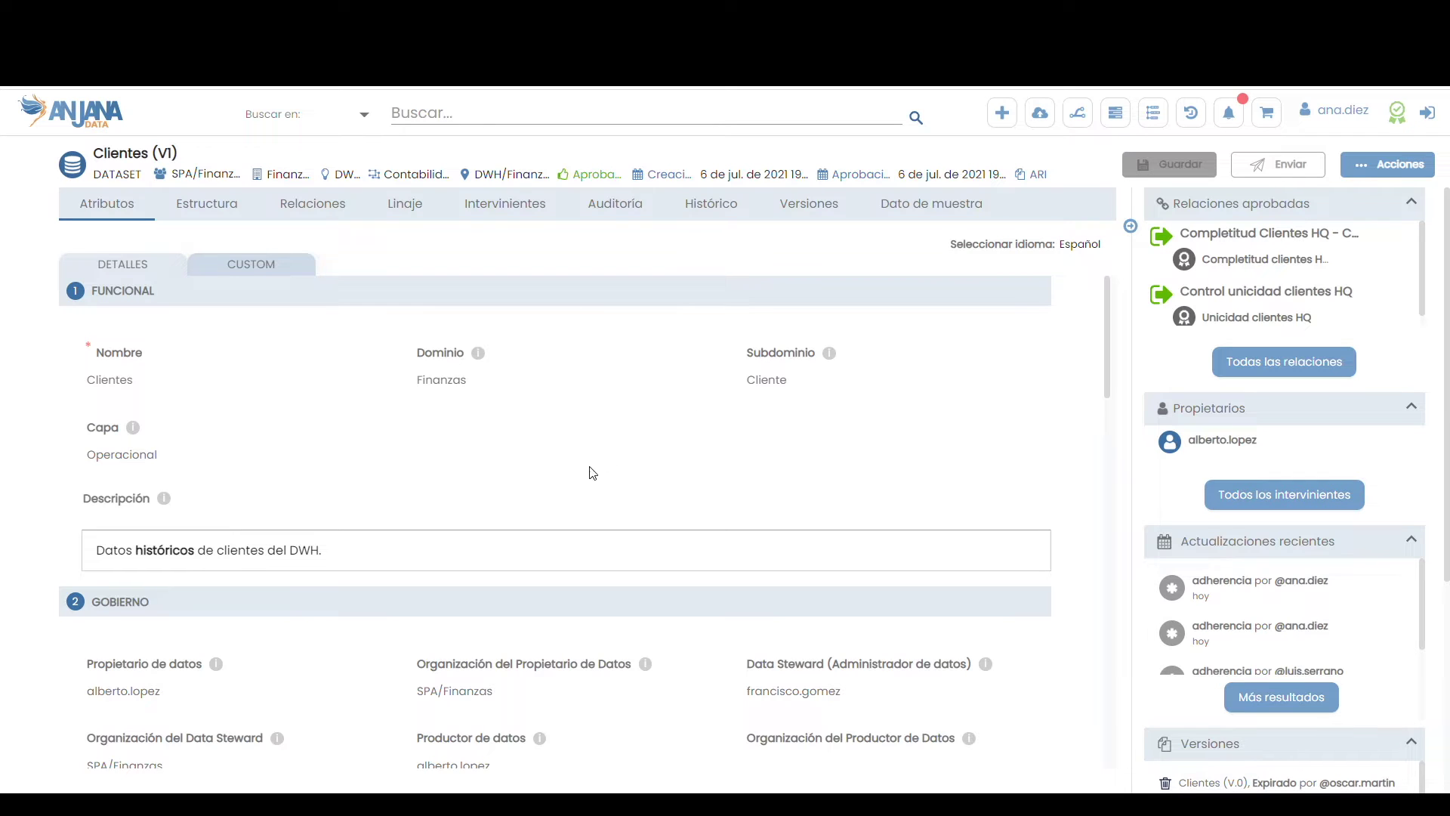
- Examine the Clientes (V1) dataset's detail attributes, field structure and relations
scroll(360, 404, down, 9)
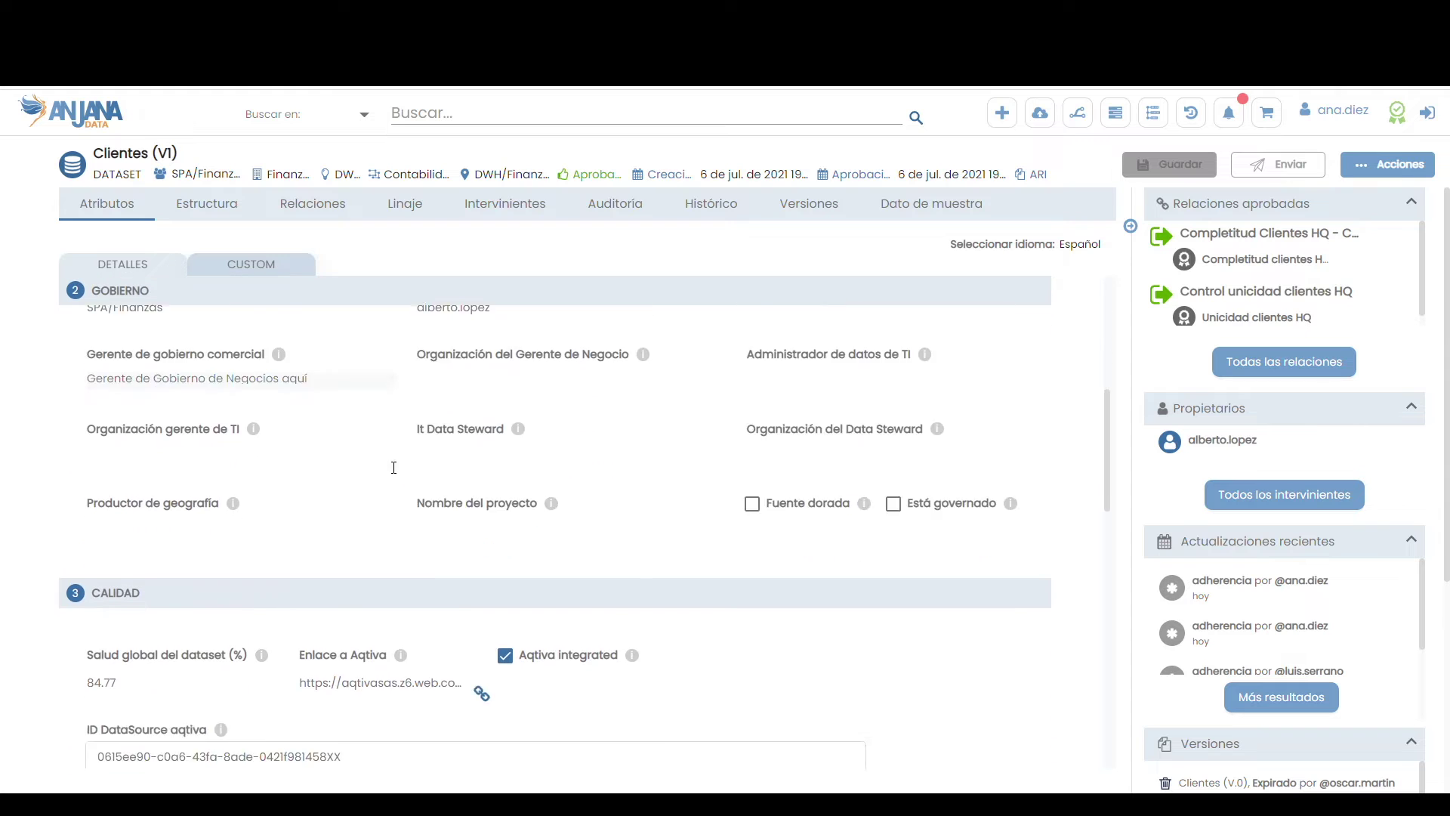
scroll(393, 467, down, 10)
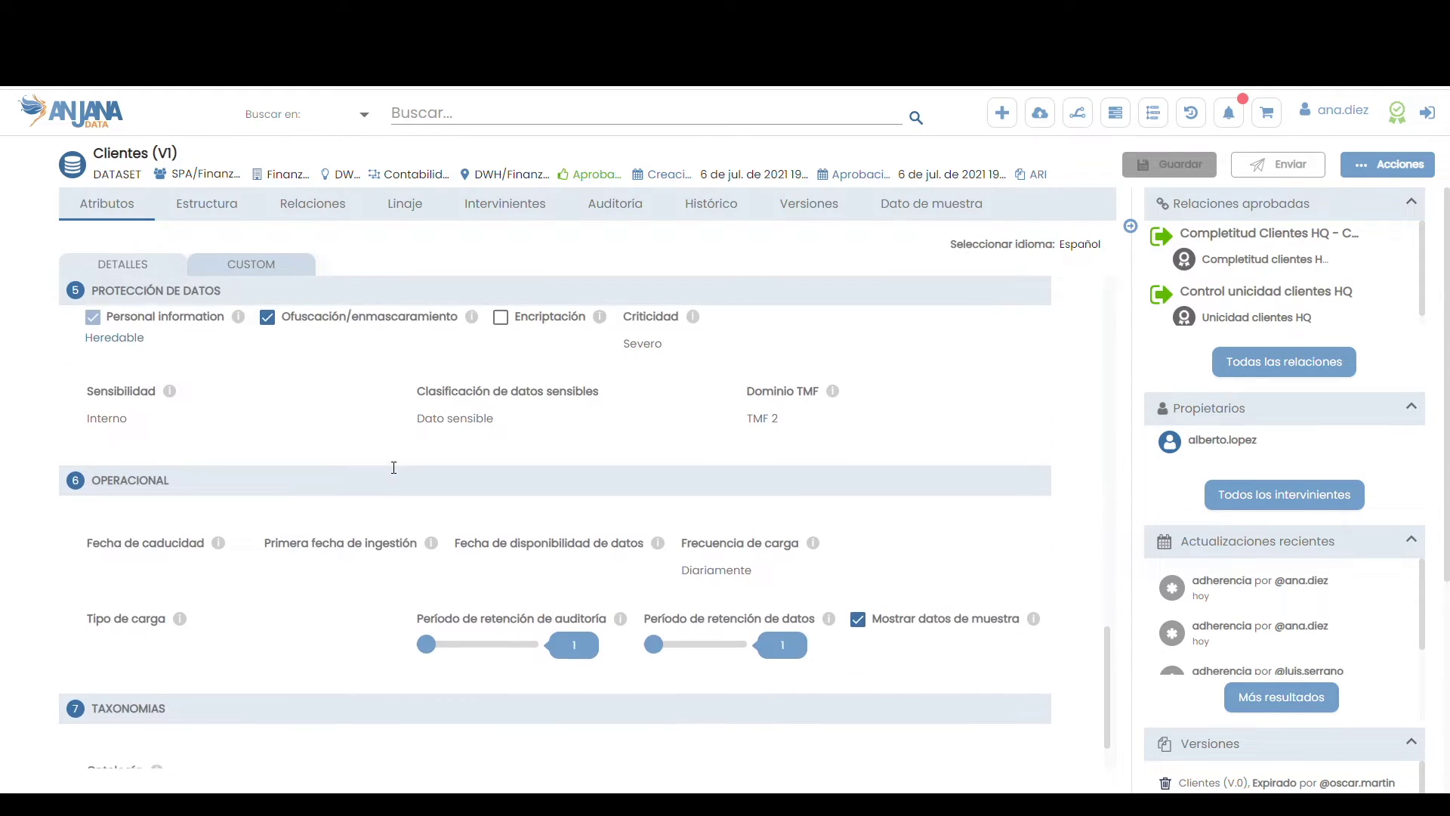
scroll(393, 467, up, 19)
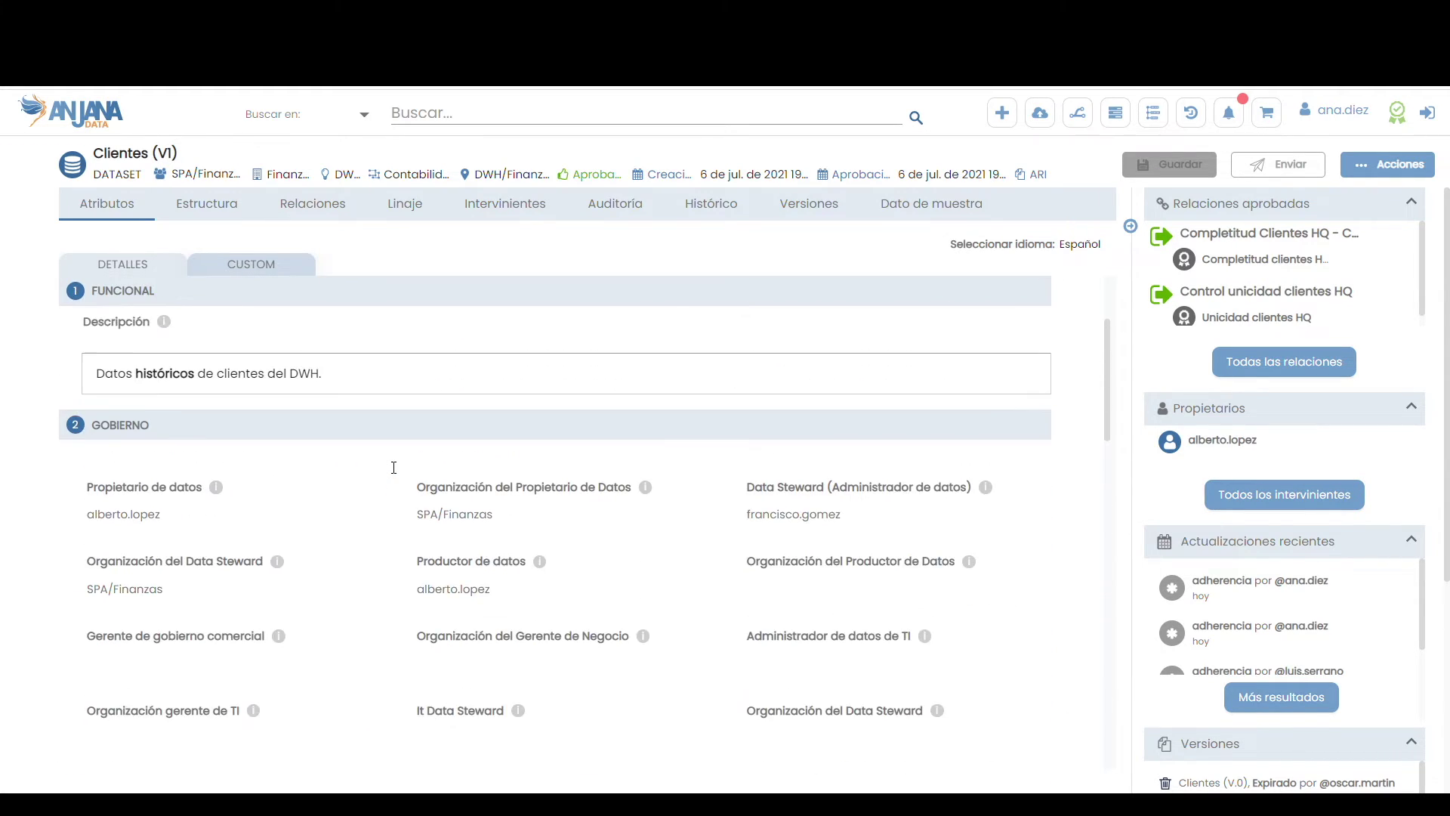
click(204, 218)
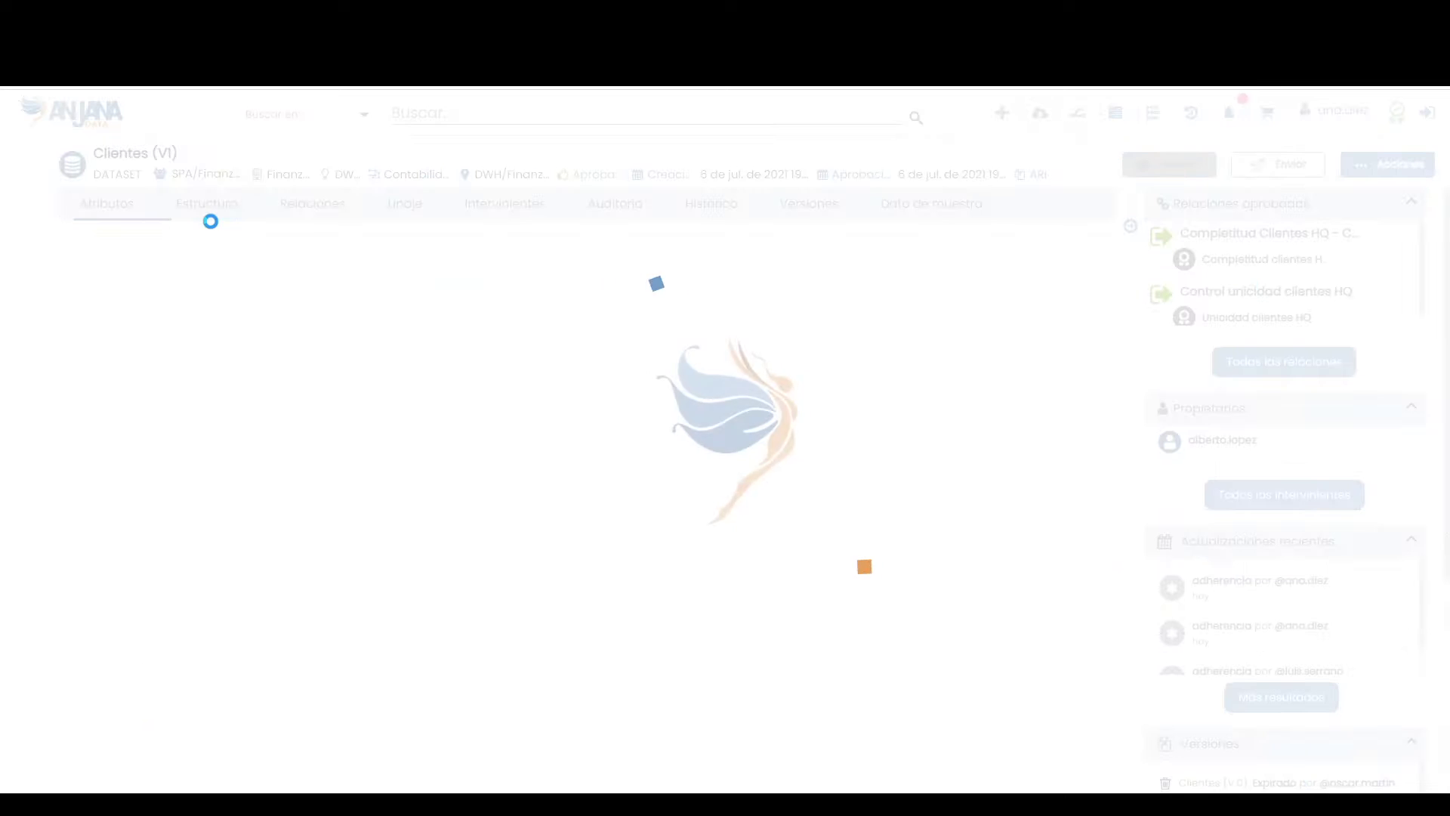
drag(178, 583, 129, 664)
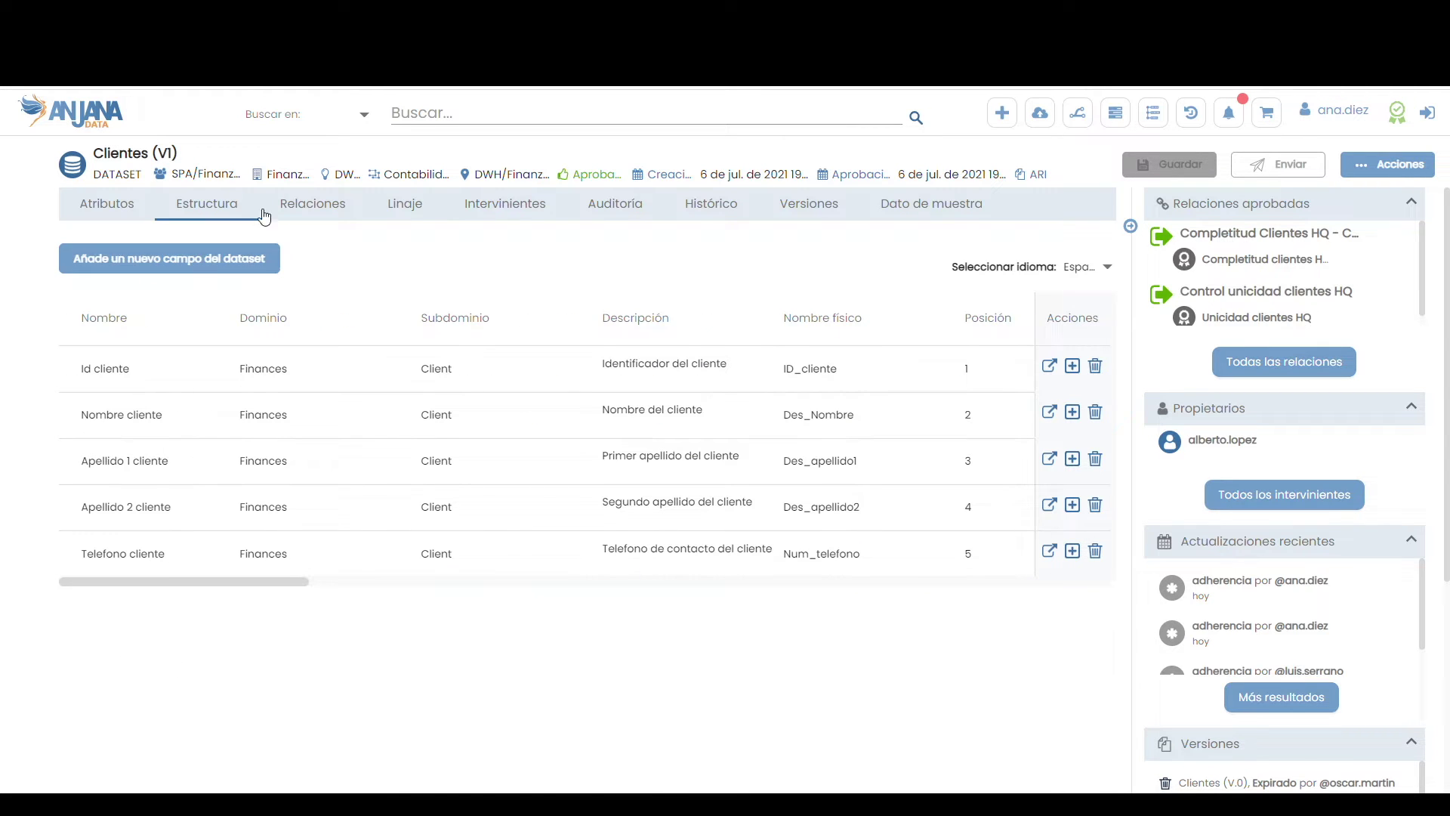
click(321, 202)
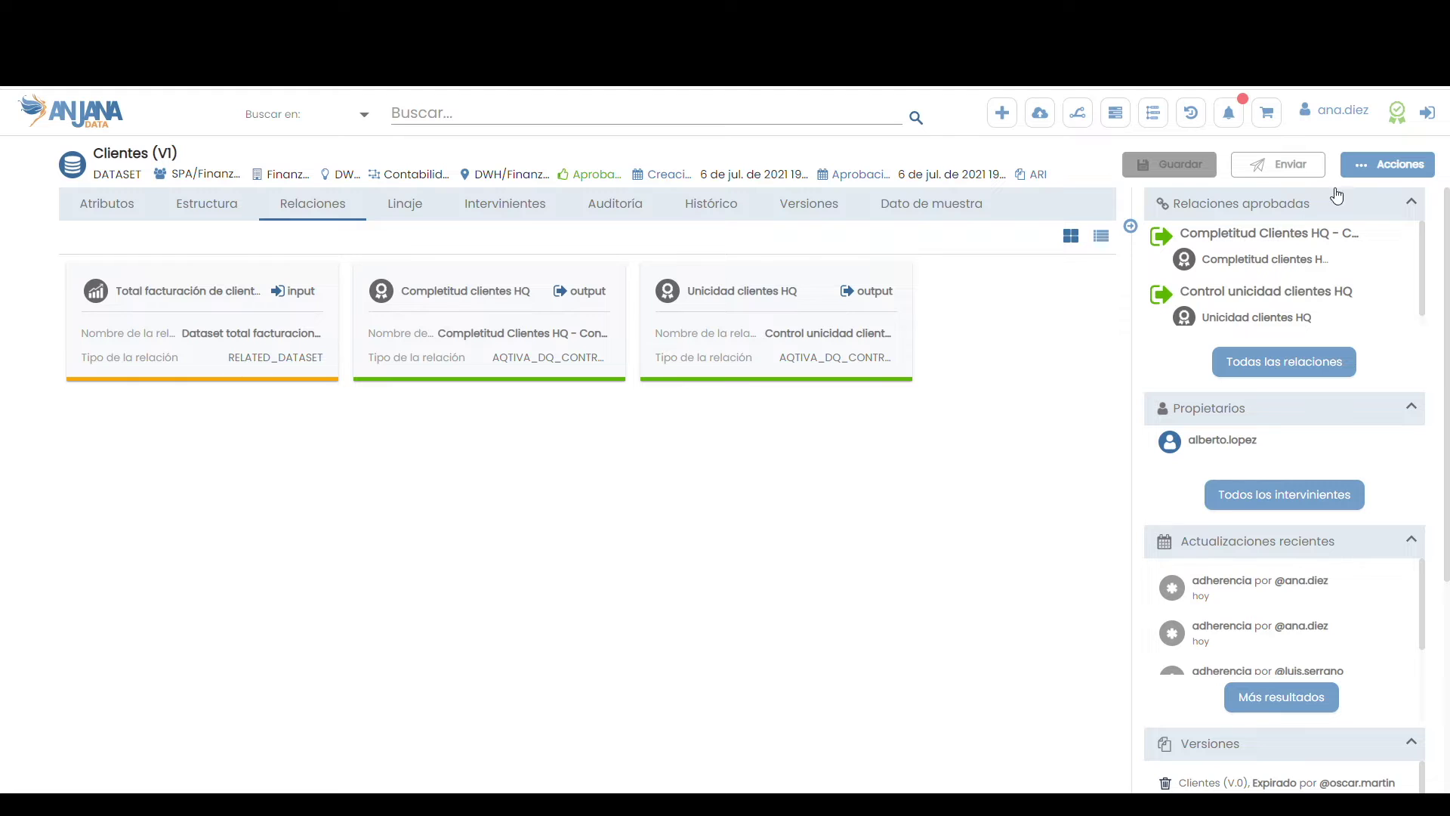
- Add the Clientes (V1) dataset to the adherence cart and show the cart's contents
click(1361, 167)
click(1272, 197)
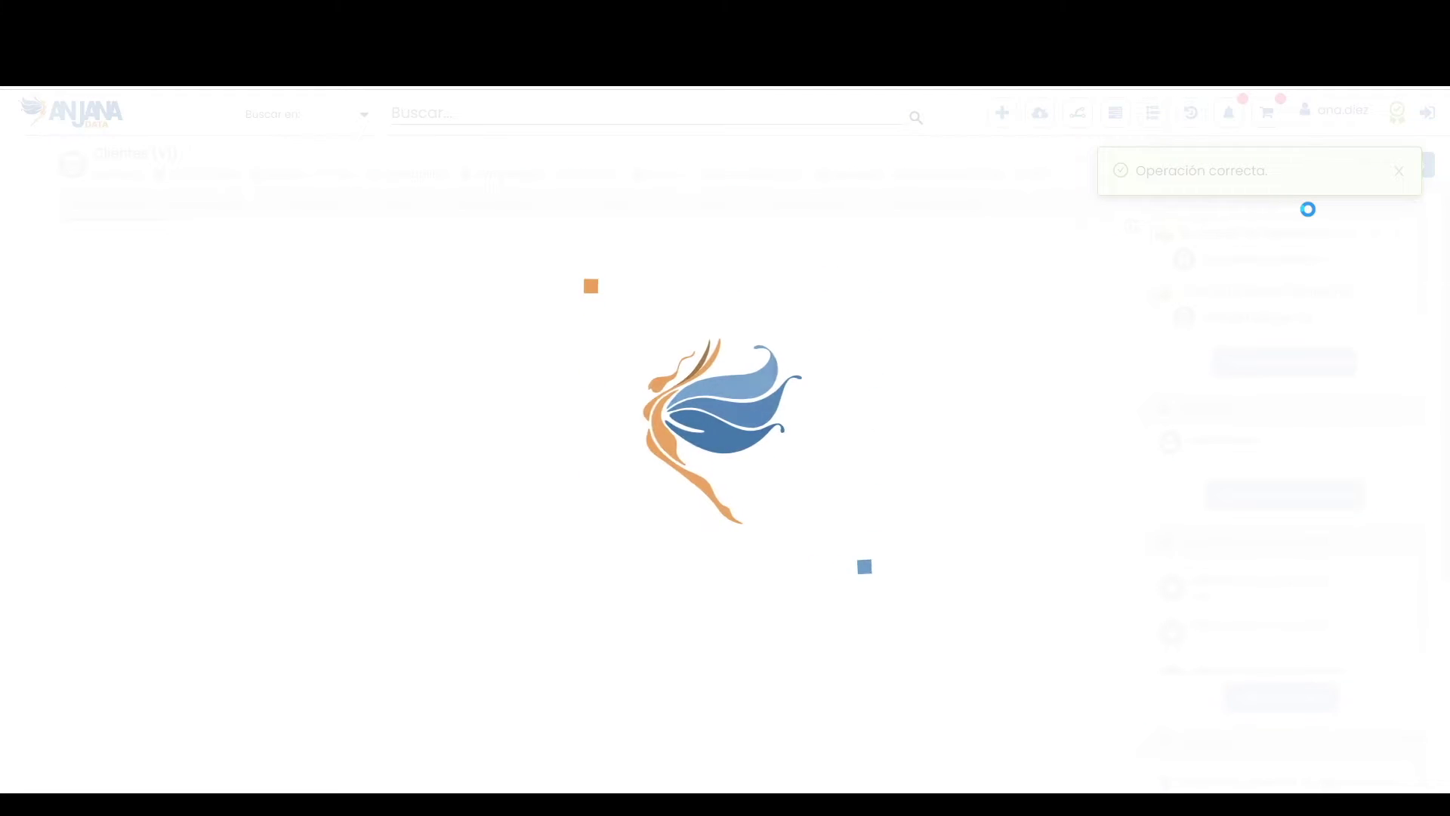
click(1266, 112)
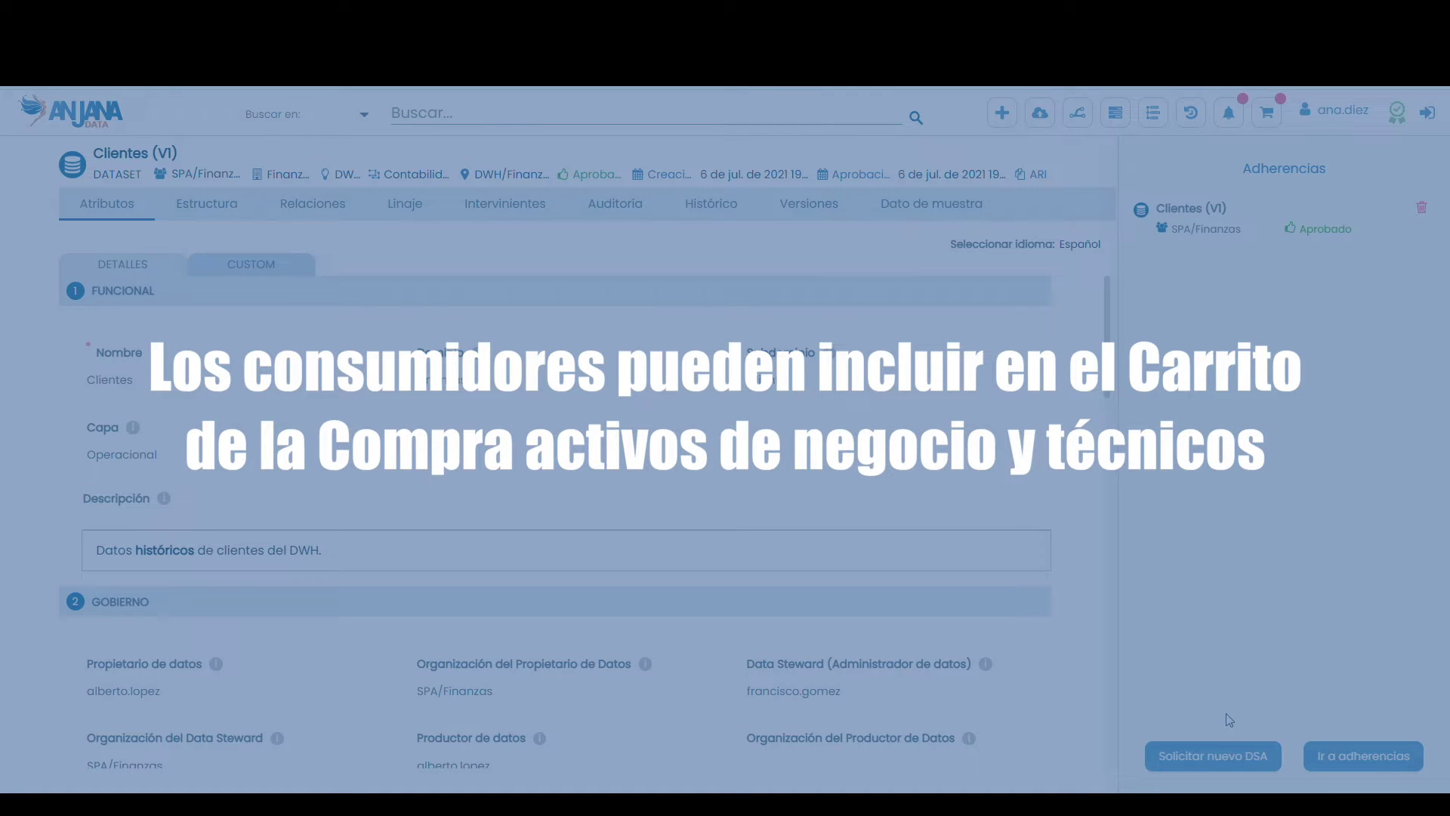
- Submit a new DSA request for the Clientes object with the reason "Necesito acceso al informe"
click(1225, 754)
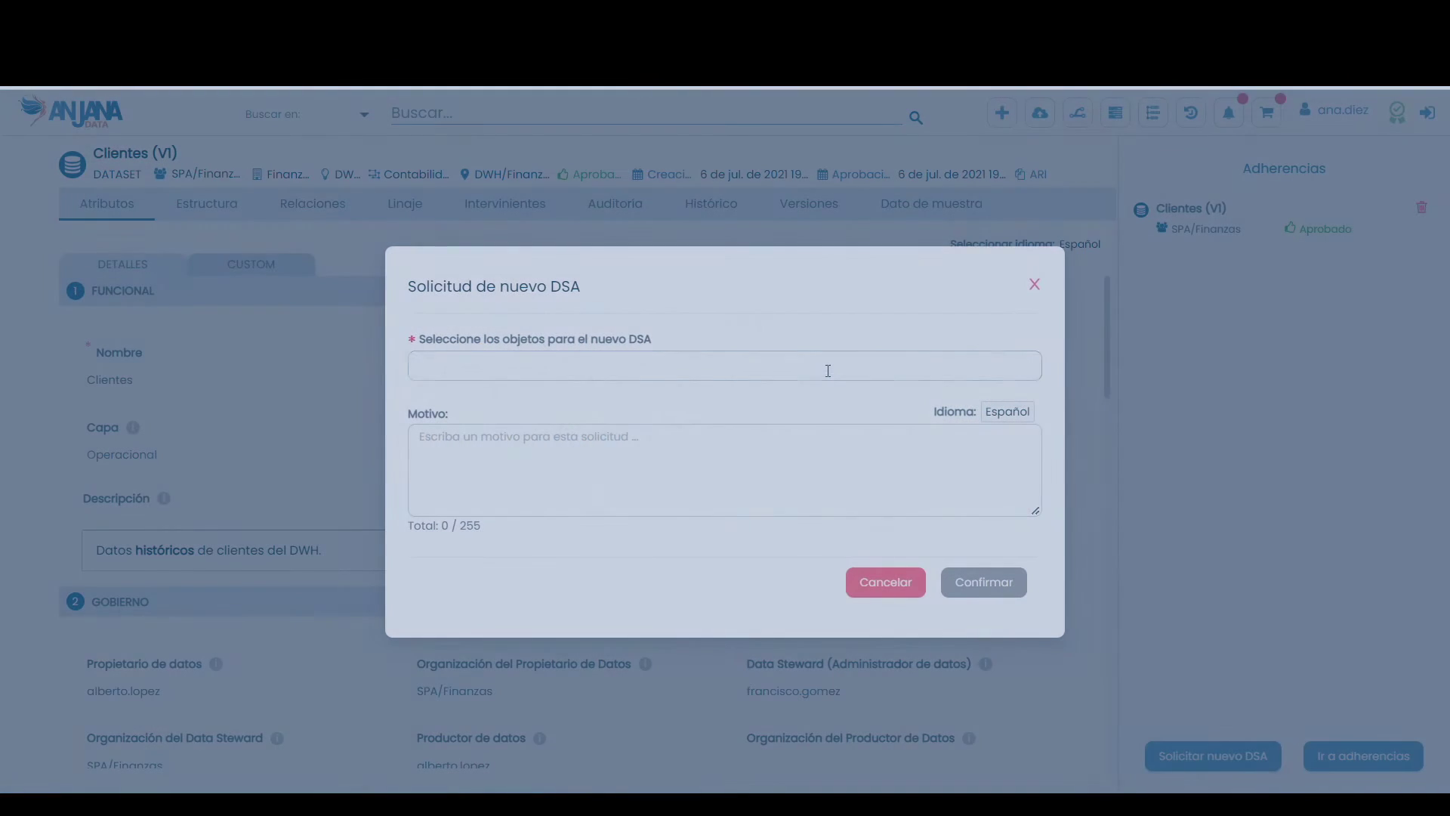
click(828, 370)
click(570, 412)
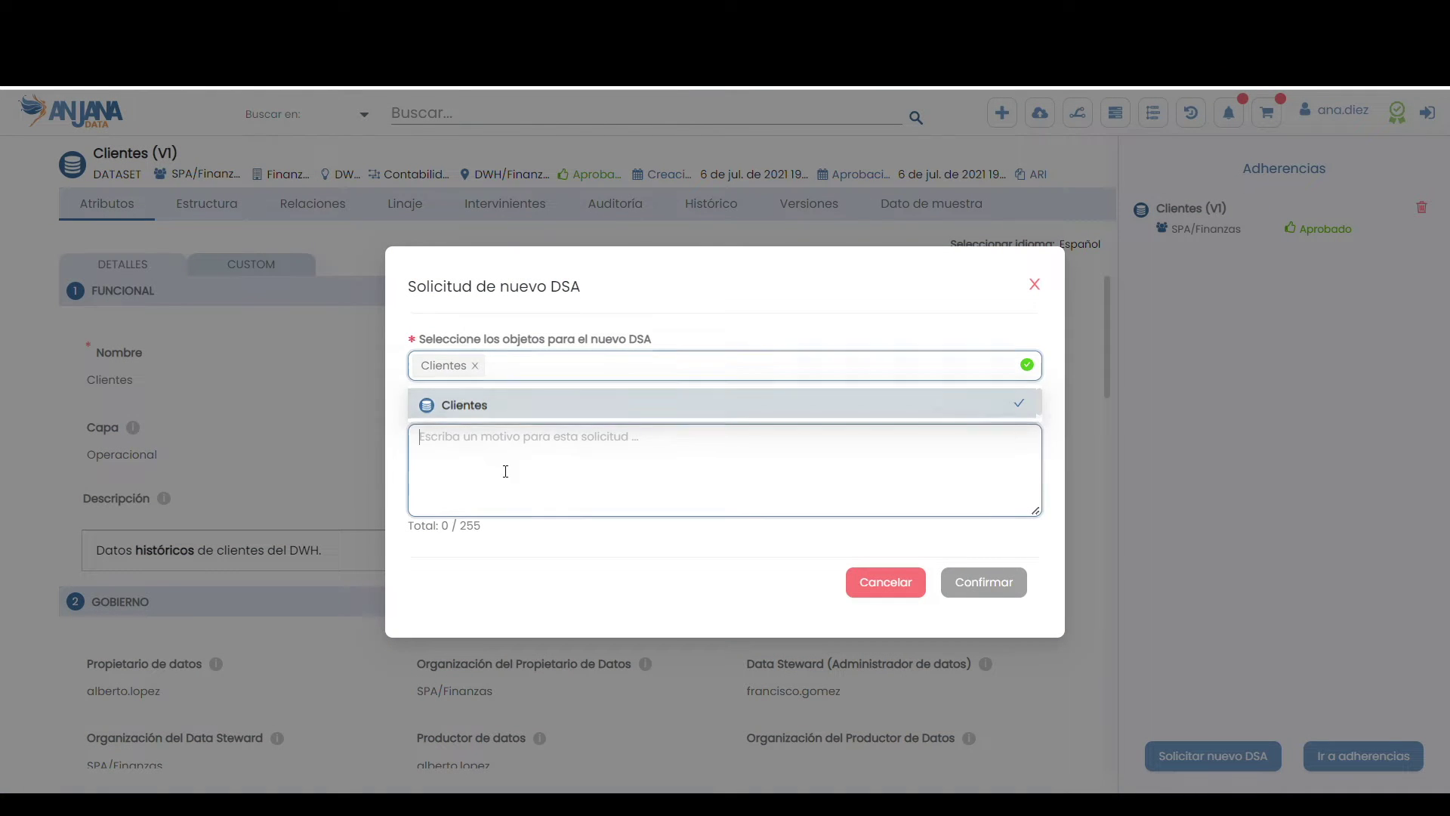
text(Necesito acceso al informe)
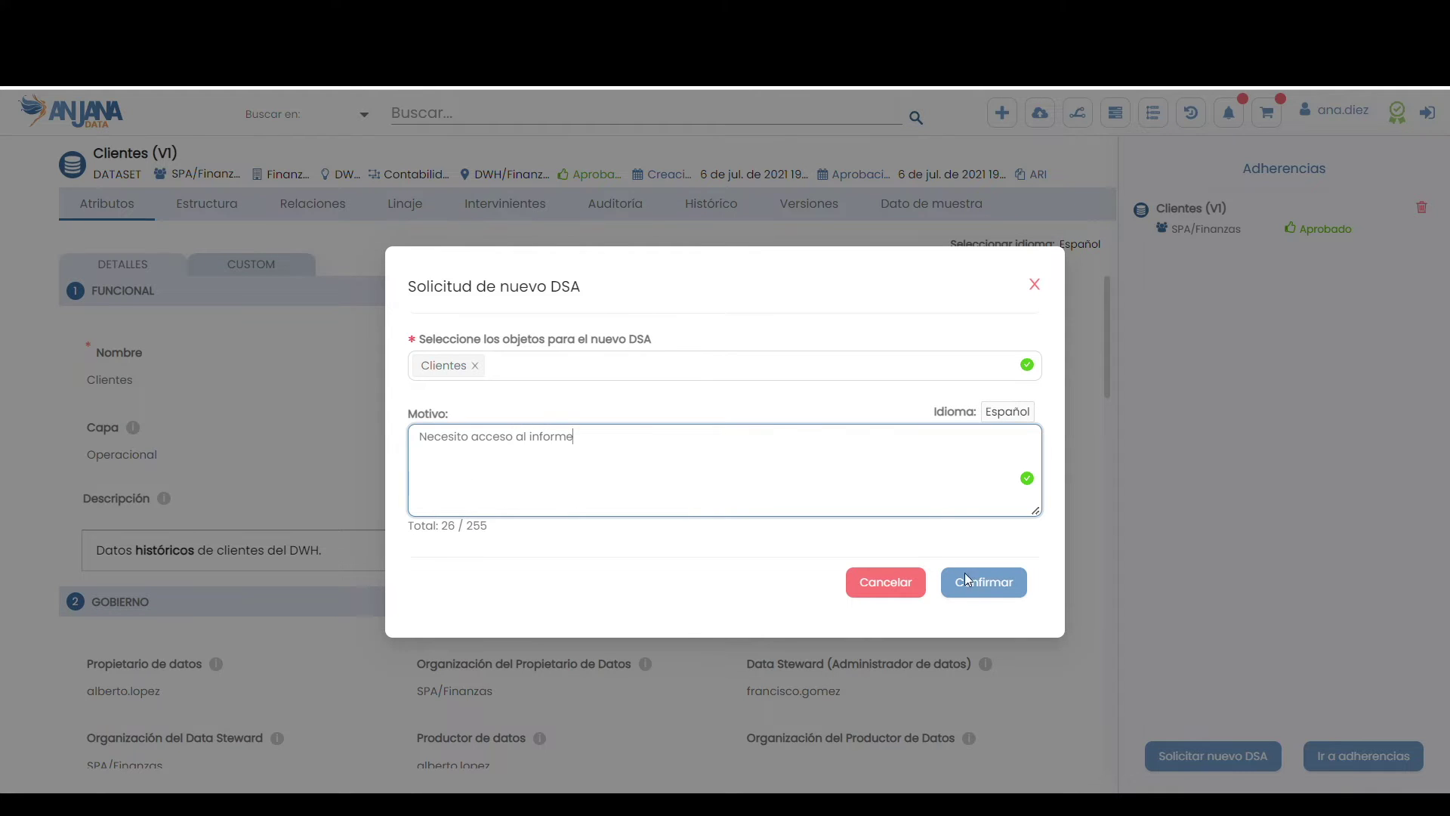
click(964, 574)
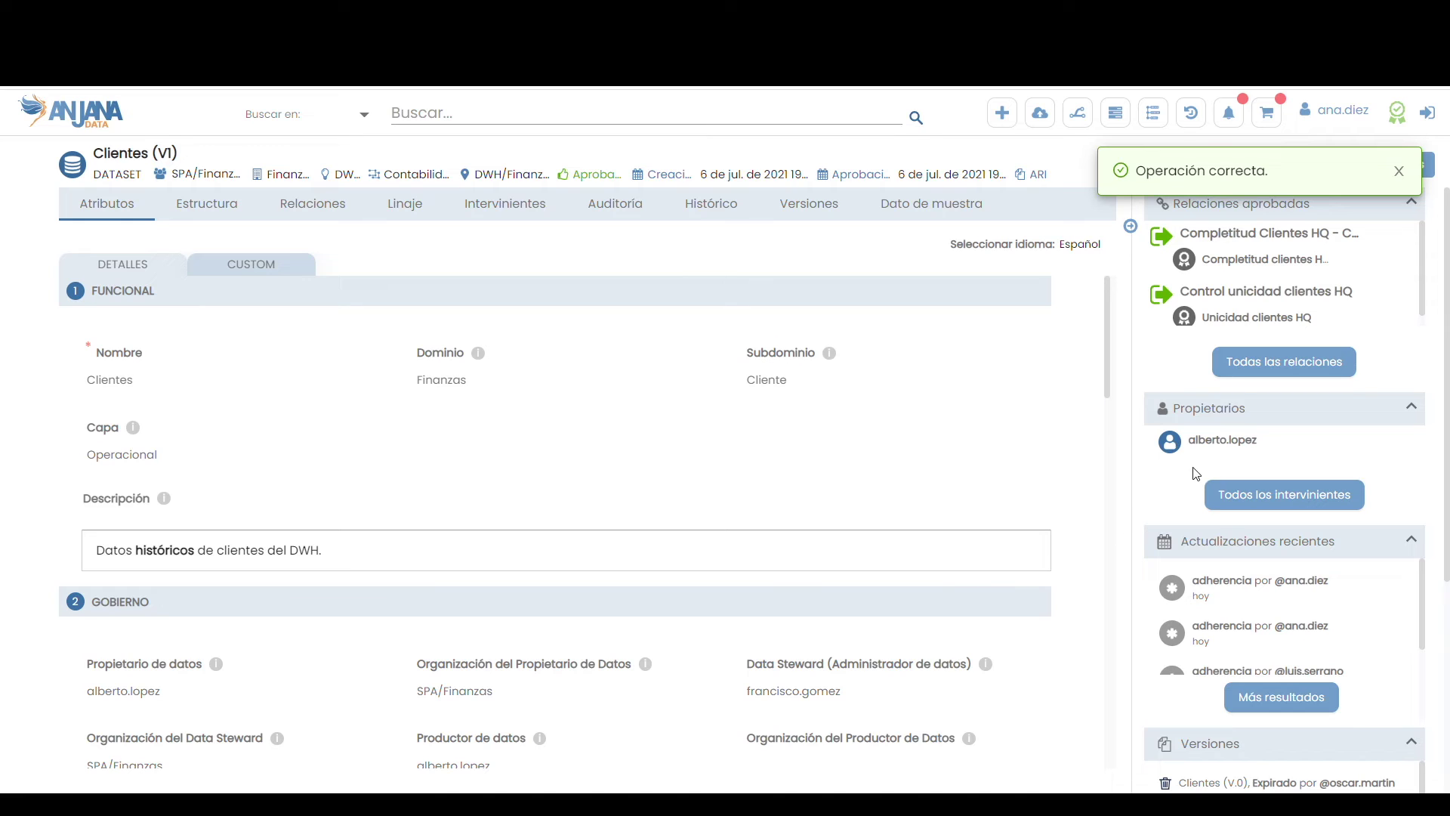
- Start the adherence process from the cart, calculate the possible DSA combinations for Clientes (V1) and load additional ones
click(1275, 106)
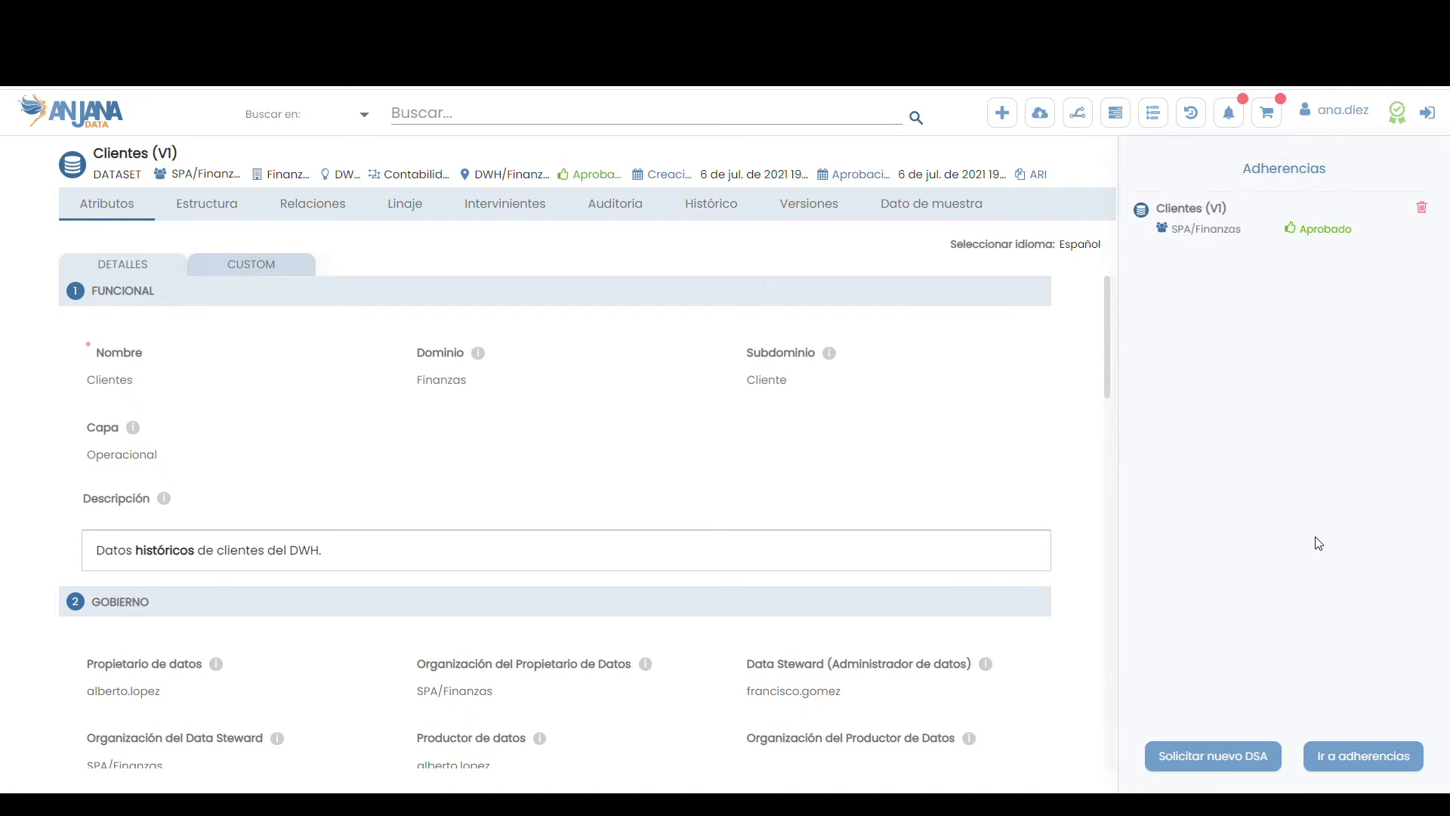
click(1353, 754)
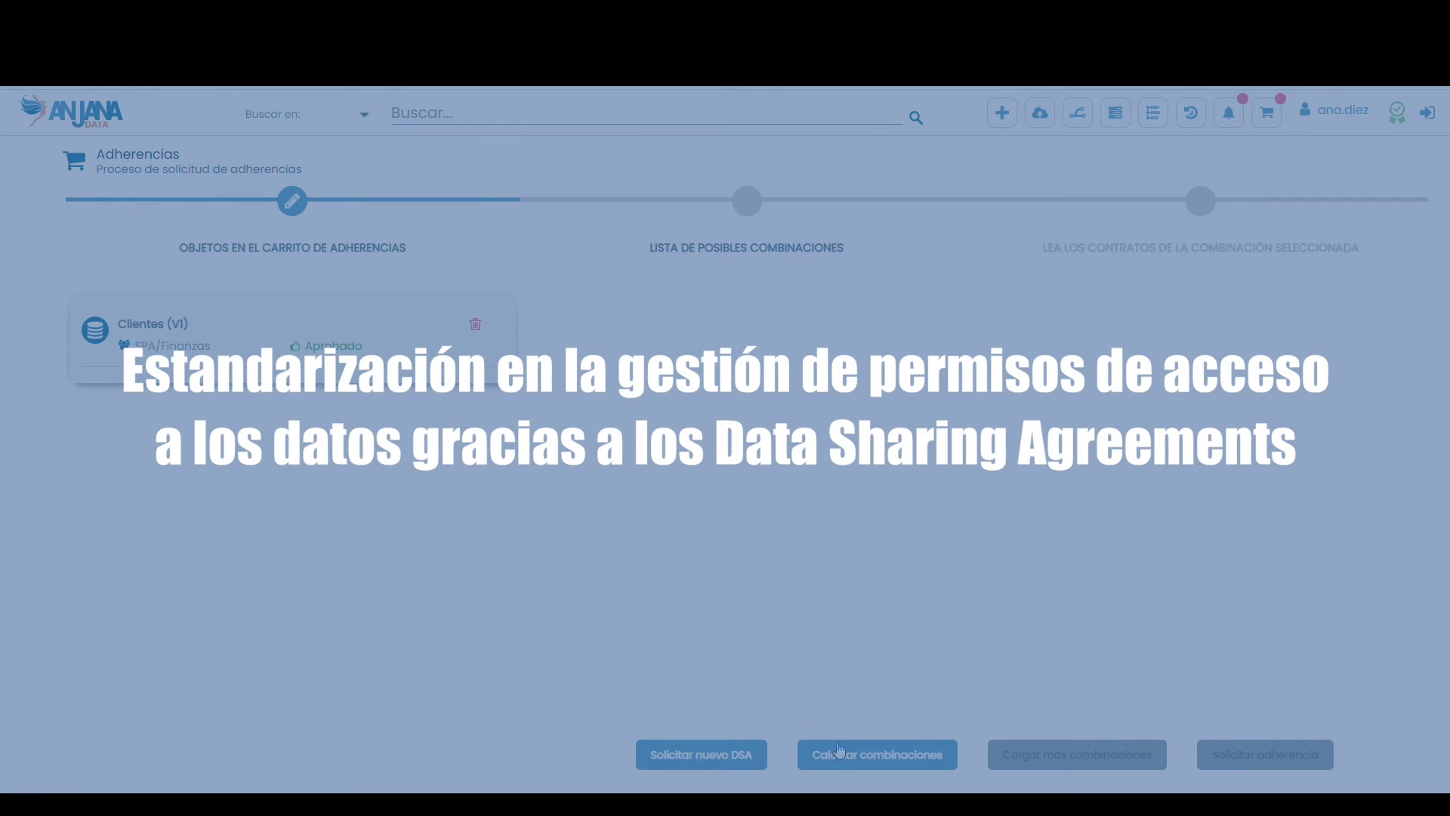
click(834, 748)
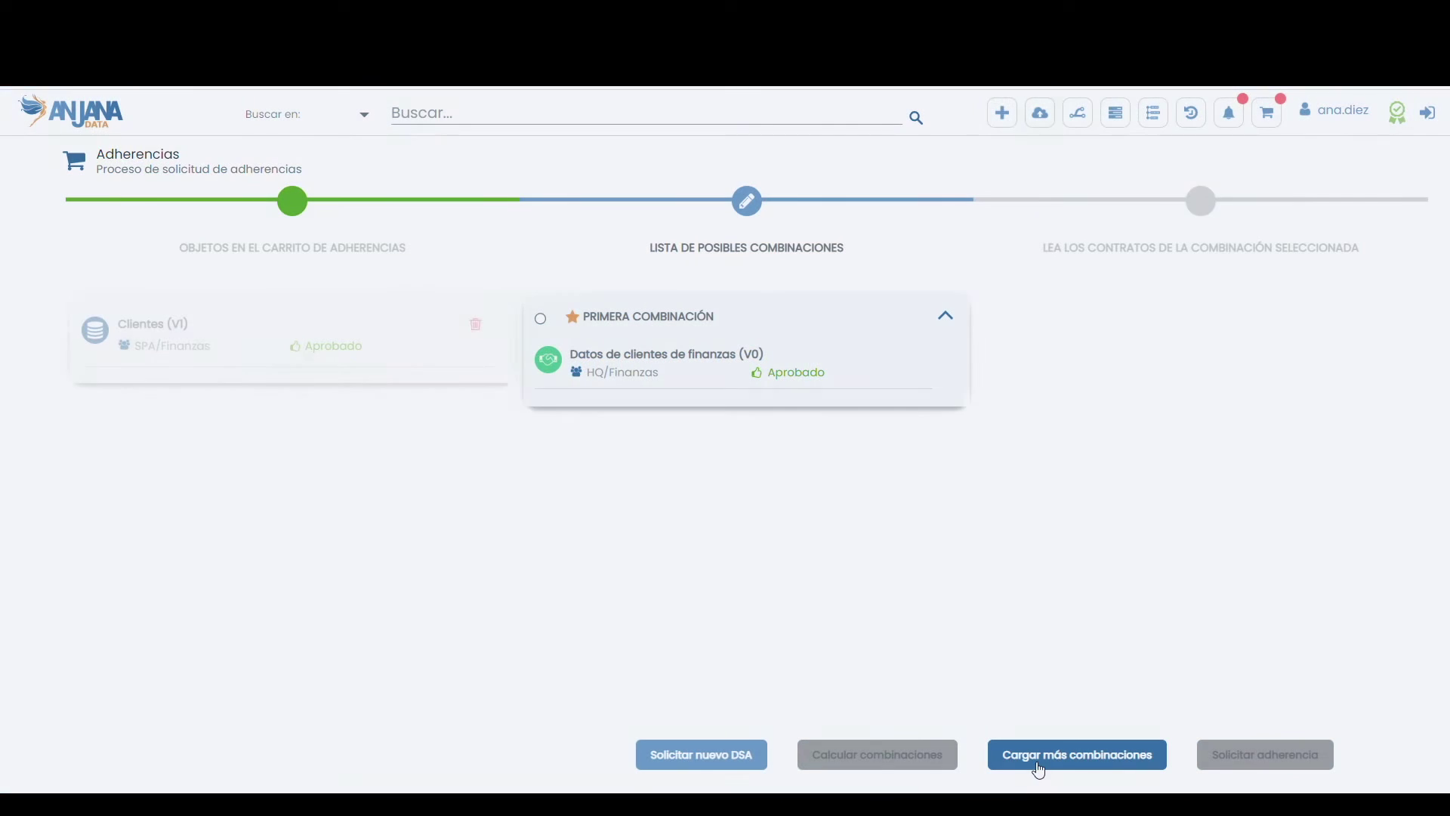
click(1041, 765)
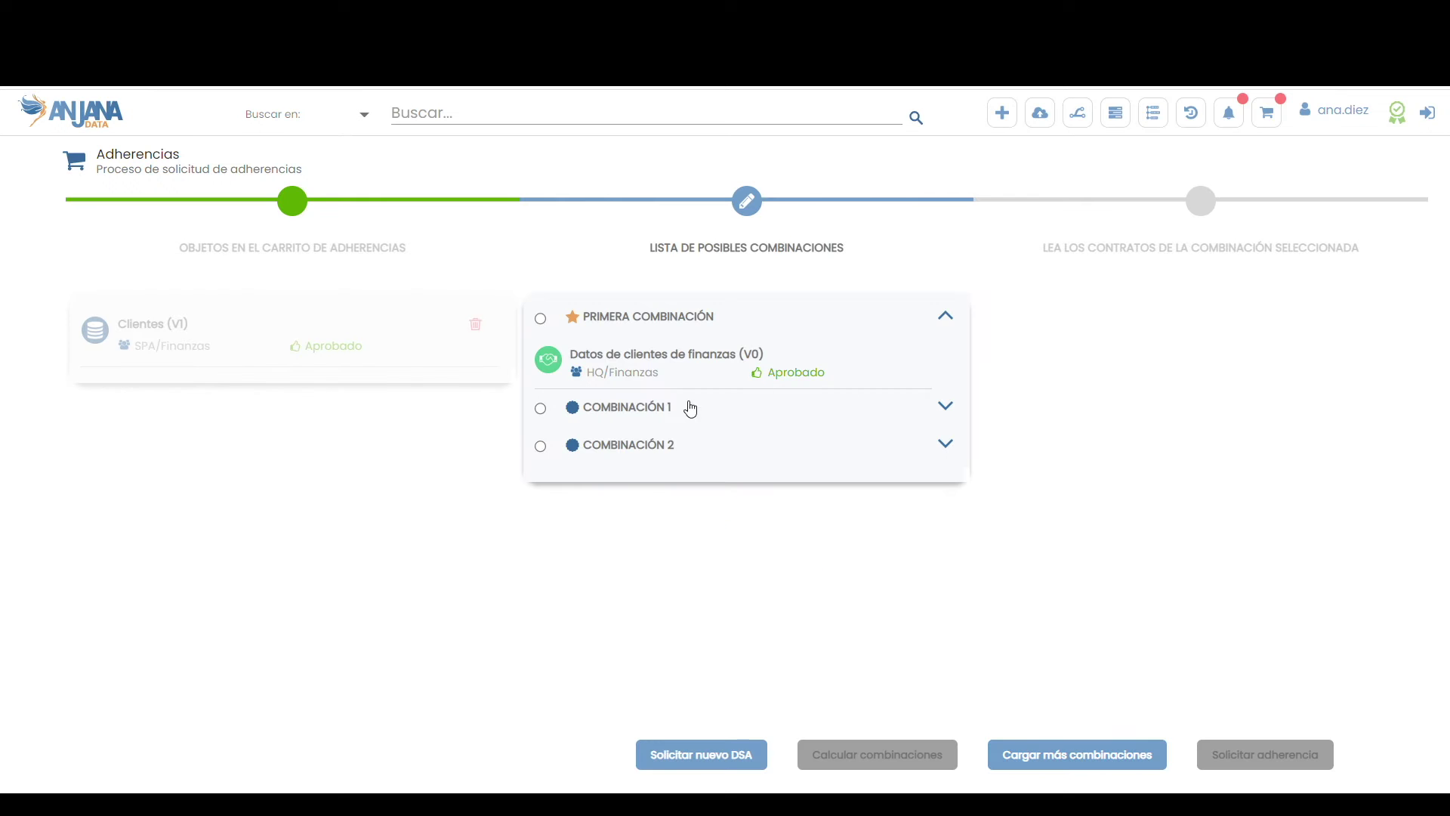
- Inspect the agreements in Combinación 1 and Combinación 2, leaving only Combinación 2 collapsed
click(945, 407)
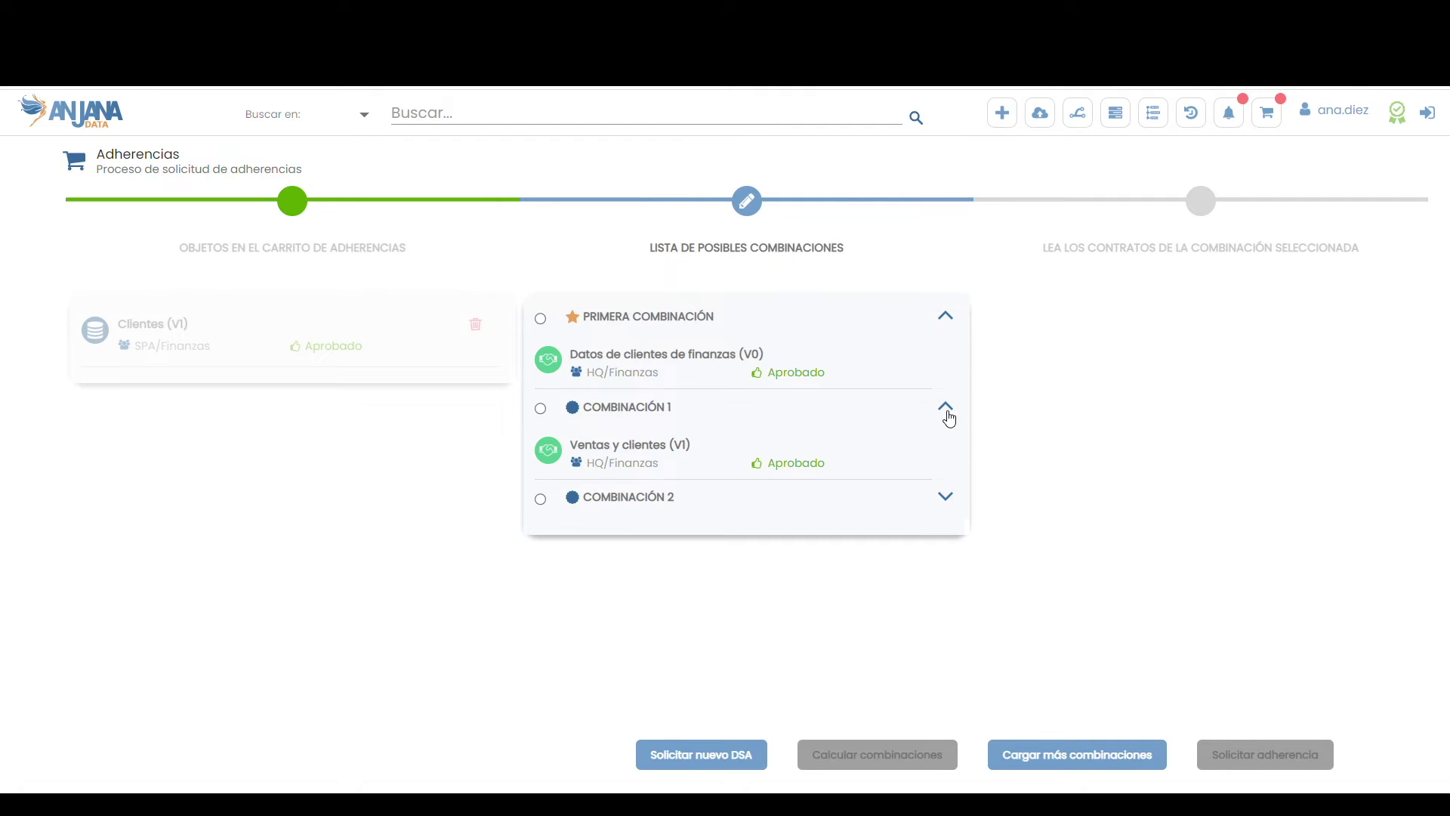
click(950, 500)
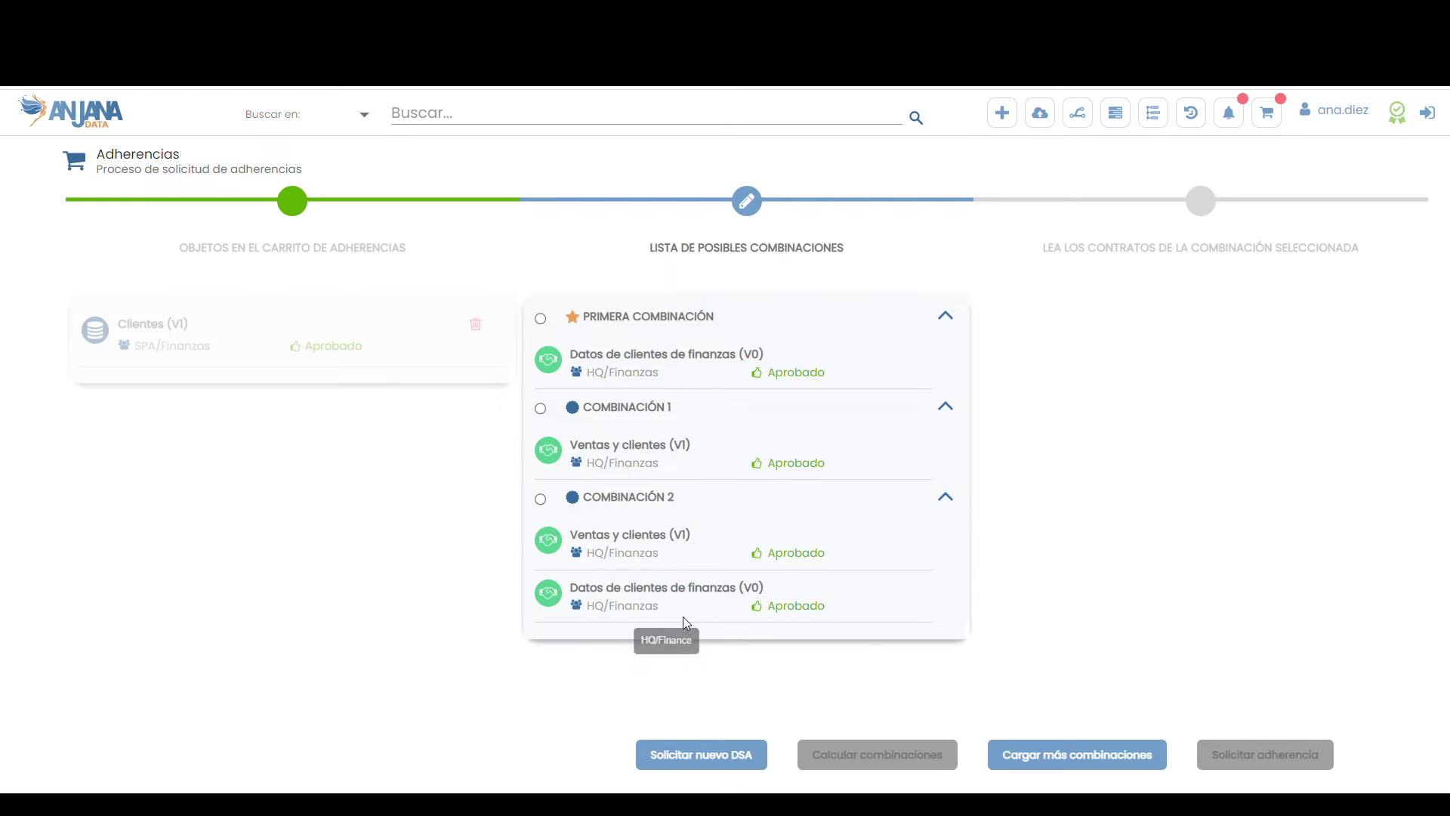
click(948, 500)
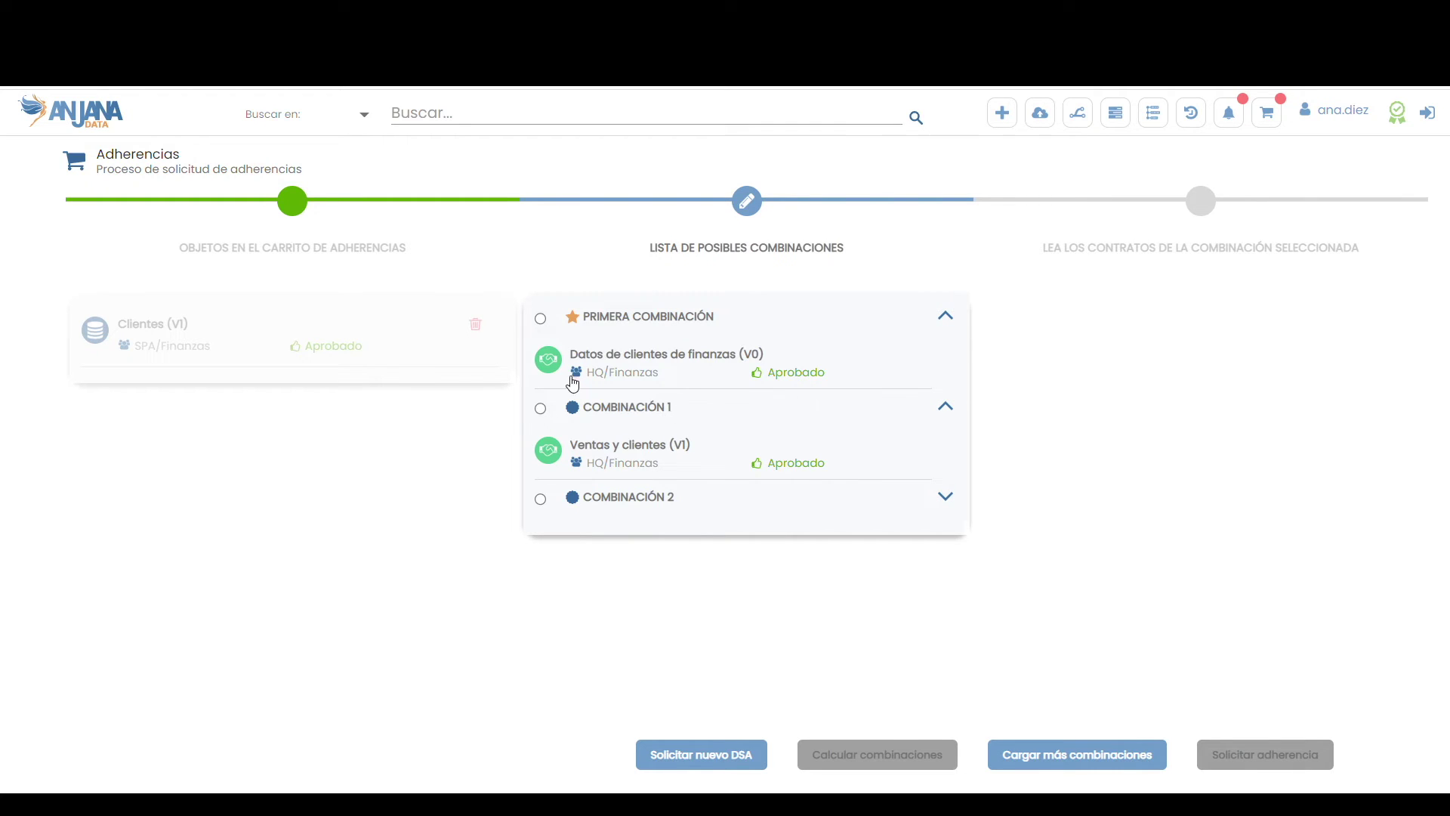
- Choose Combinación 1 and read through the downloaded data access contract of Ventas y clientes (V1)
click(541, 410)
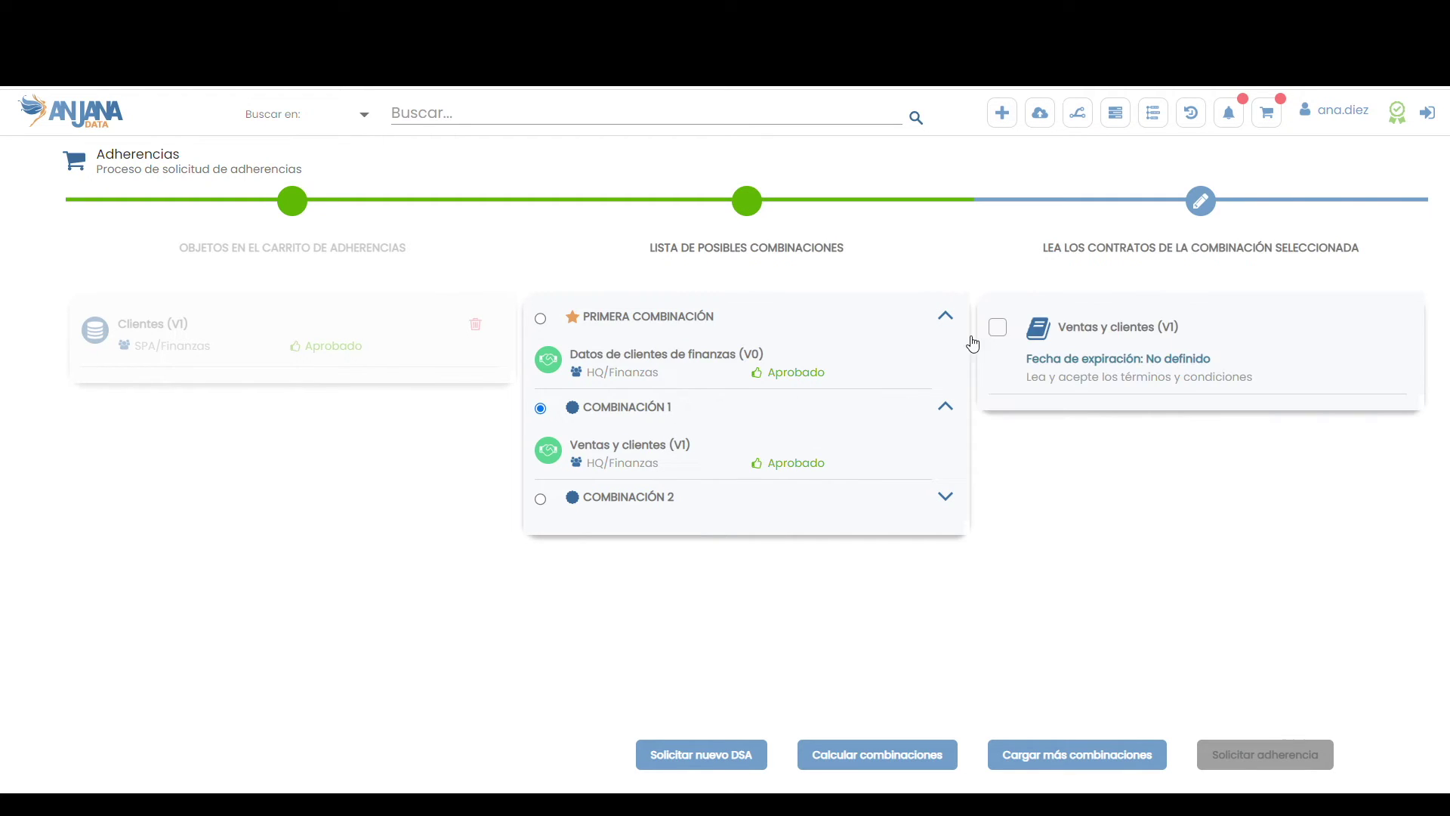
click(998, 329)
click(730, 435)
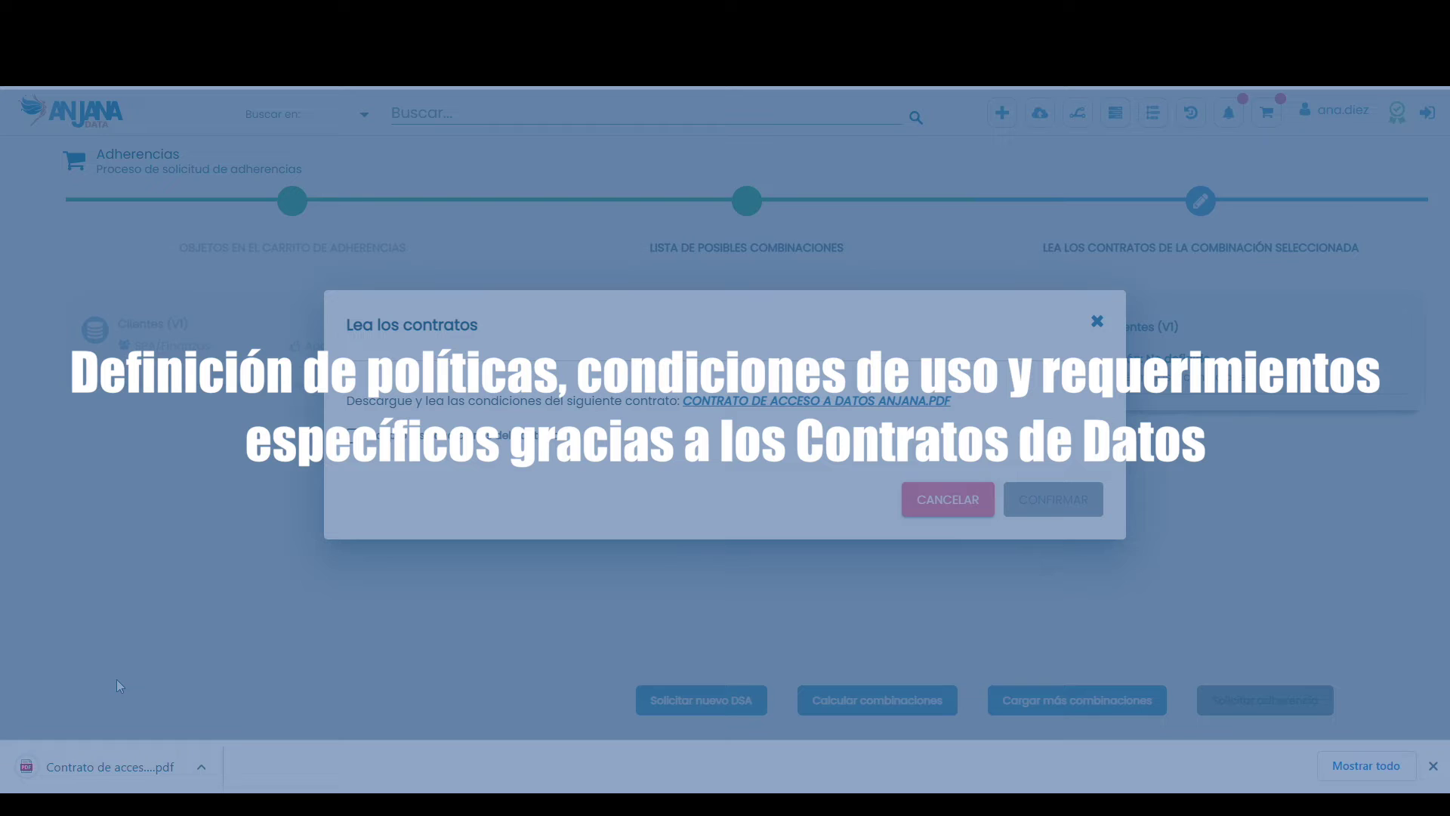
click(114, 766)
scroll(778, 389, down, 5)
scroll(782, 386, up, 5)
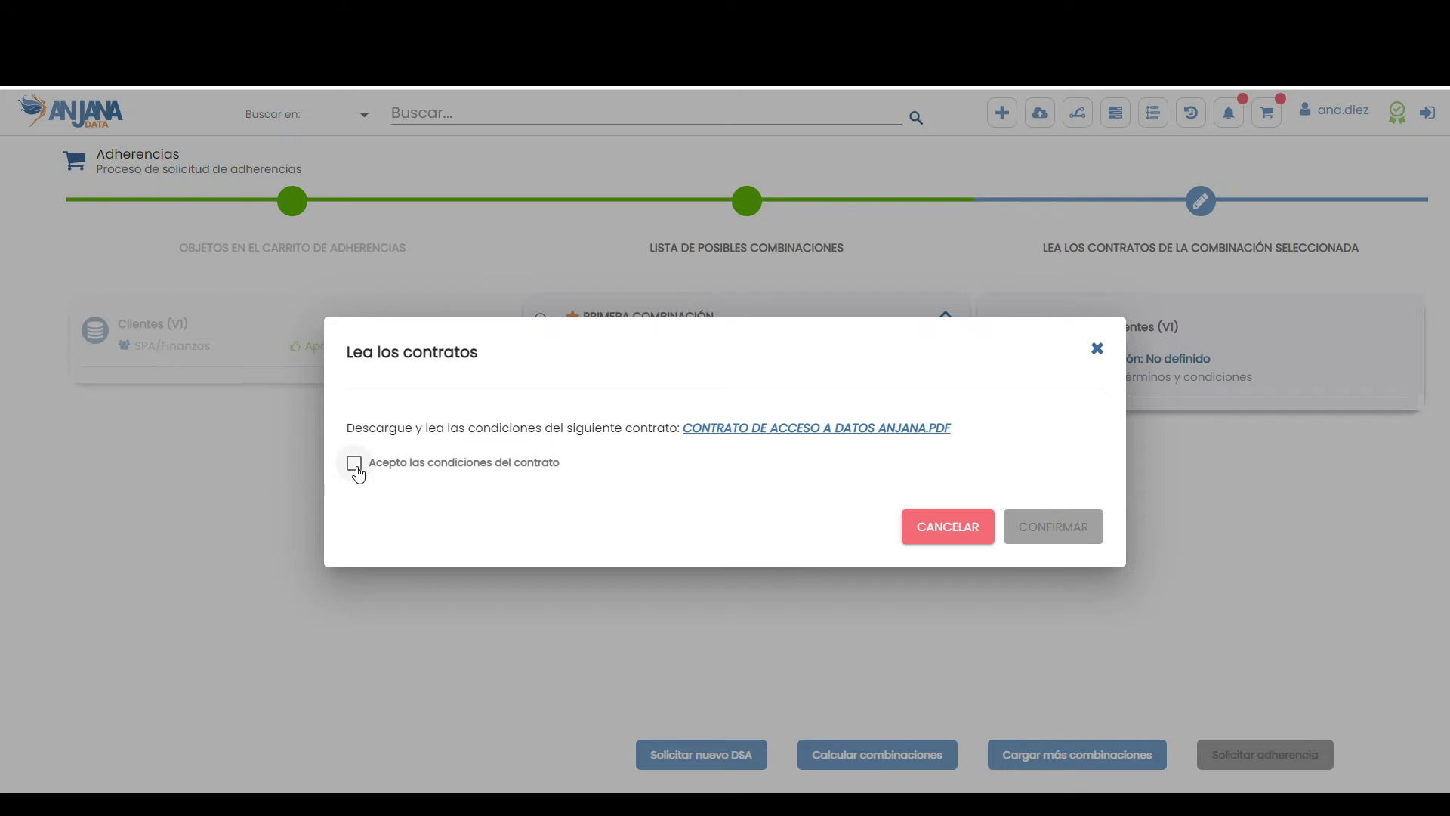
- Accept the contract conditions and request adherence with the reason "Necesito acceso a la información solicitada", running the workflow as contributor
click(354, 464)
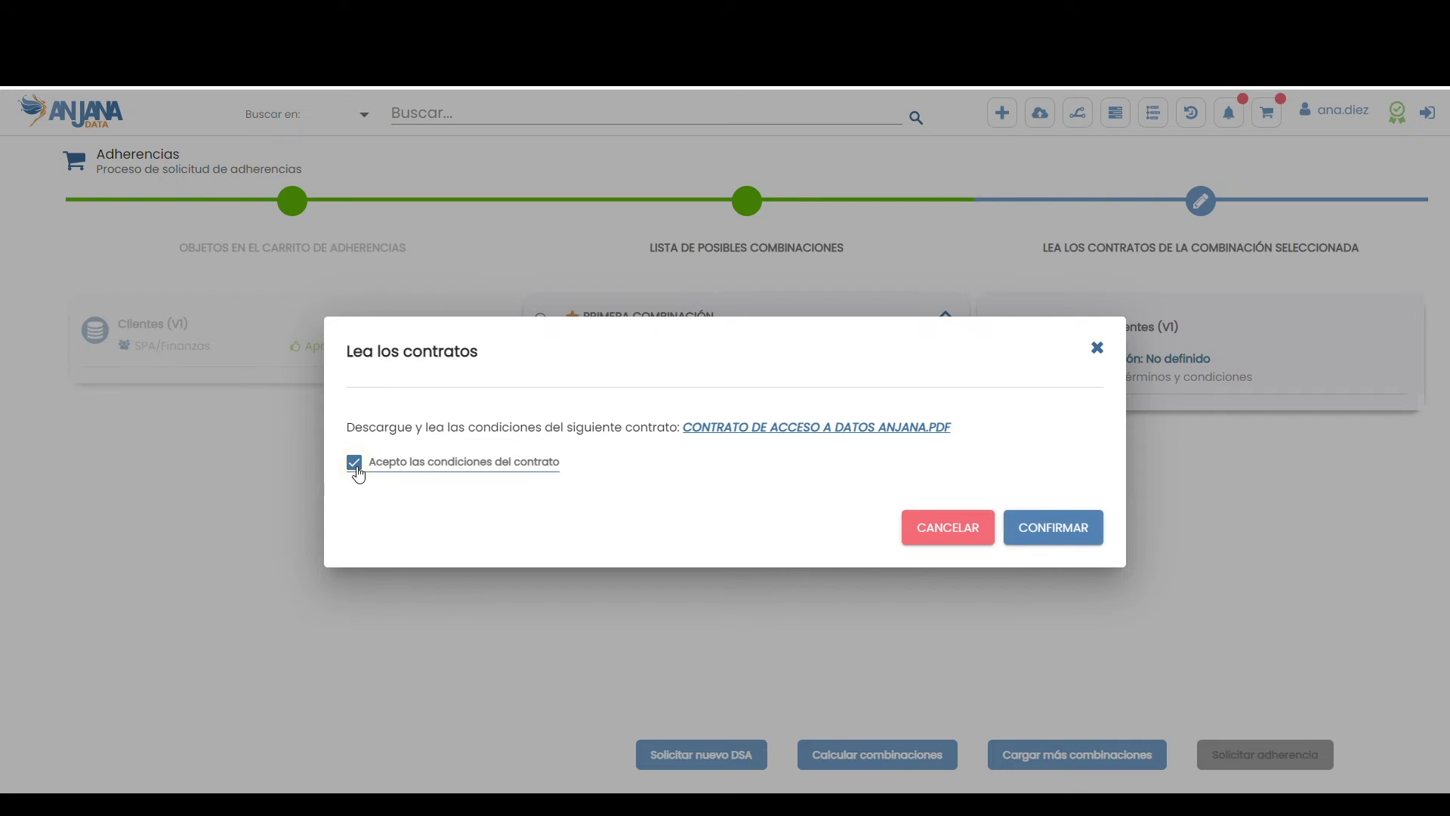
click(1046, 521)
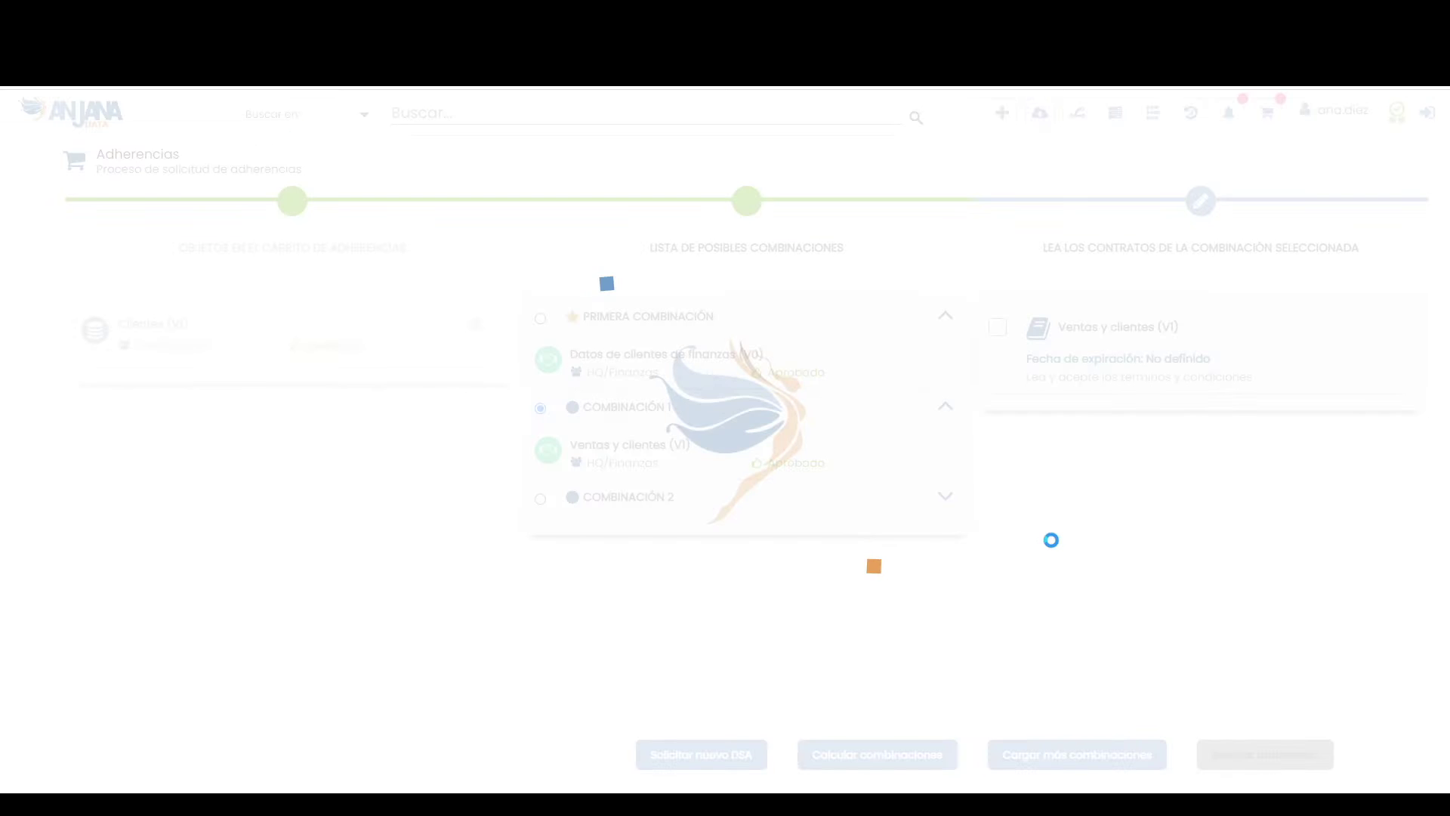
click(1284, 758)
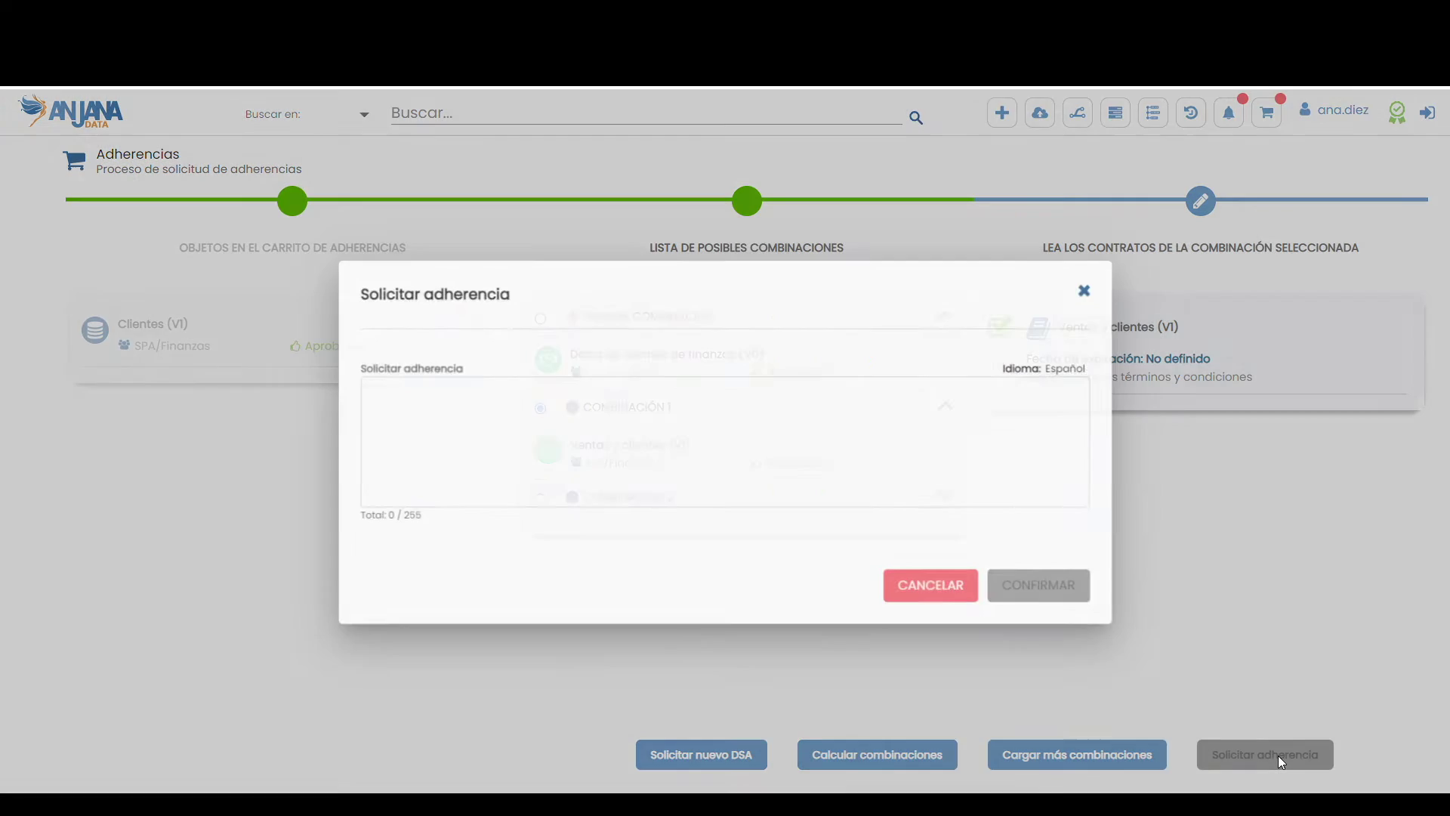
text(Ne)
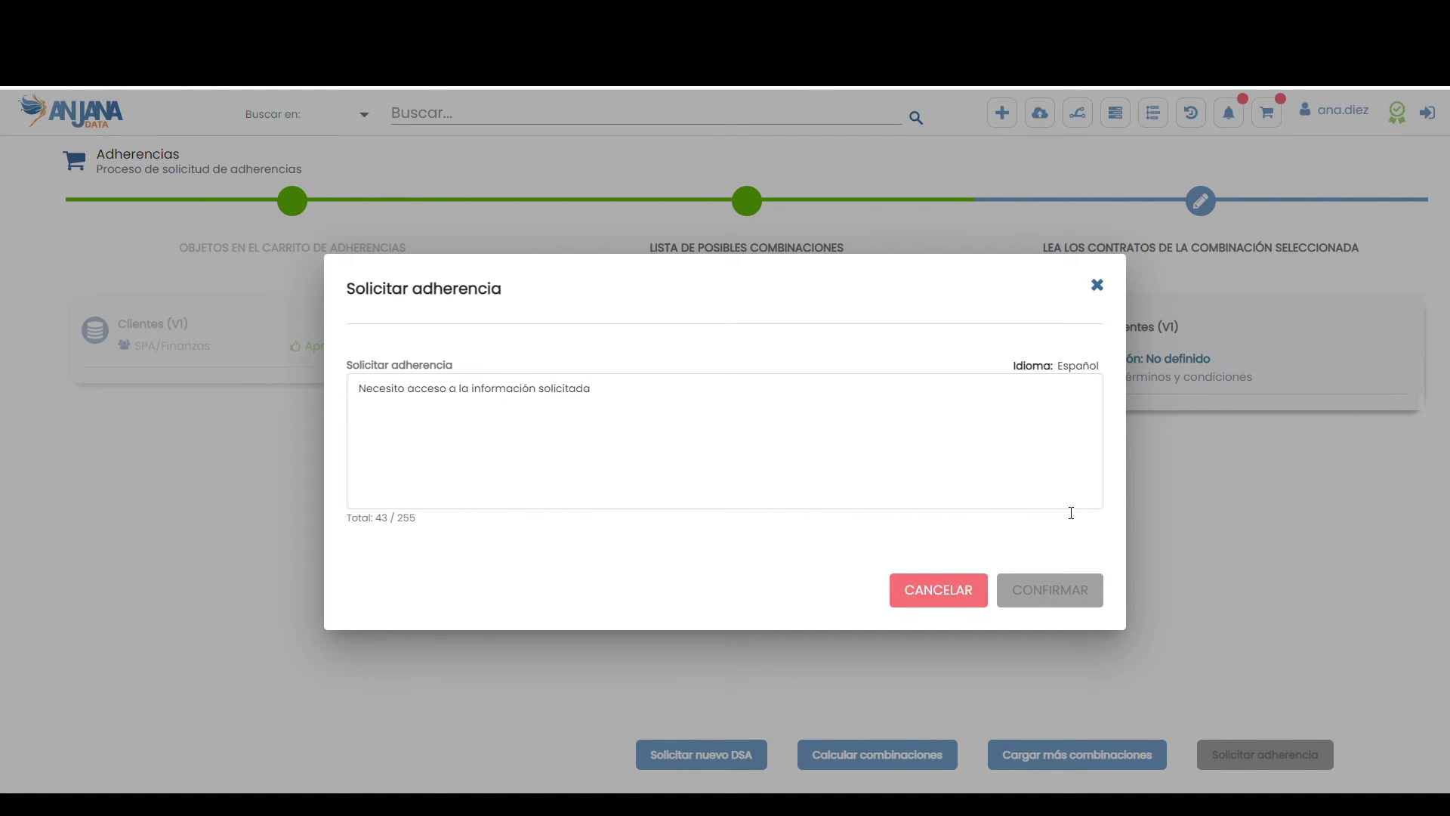
click(1042, 590)
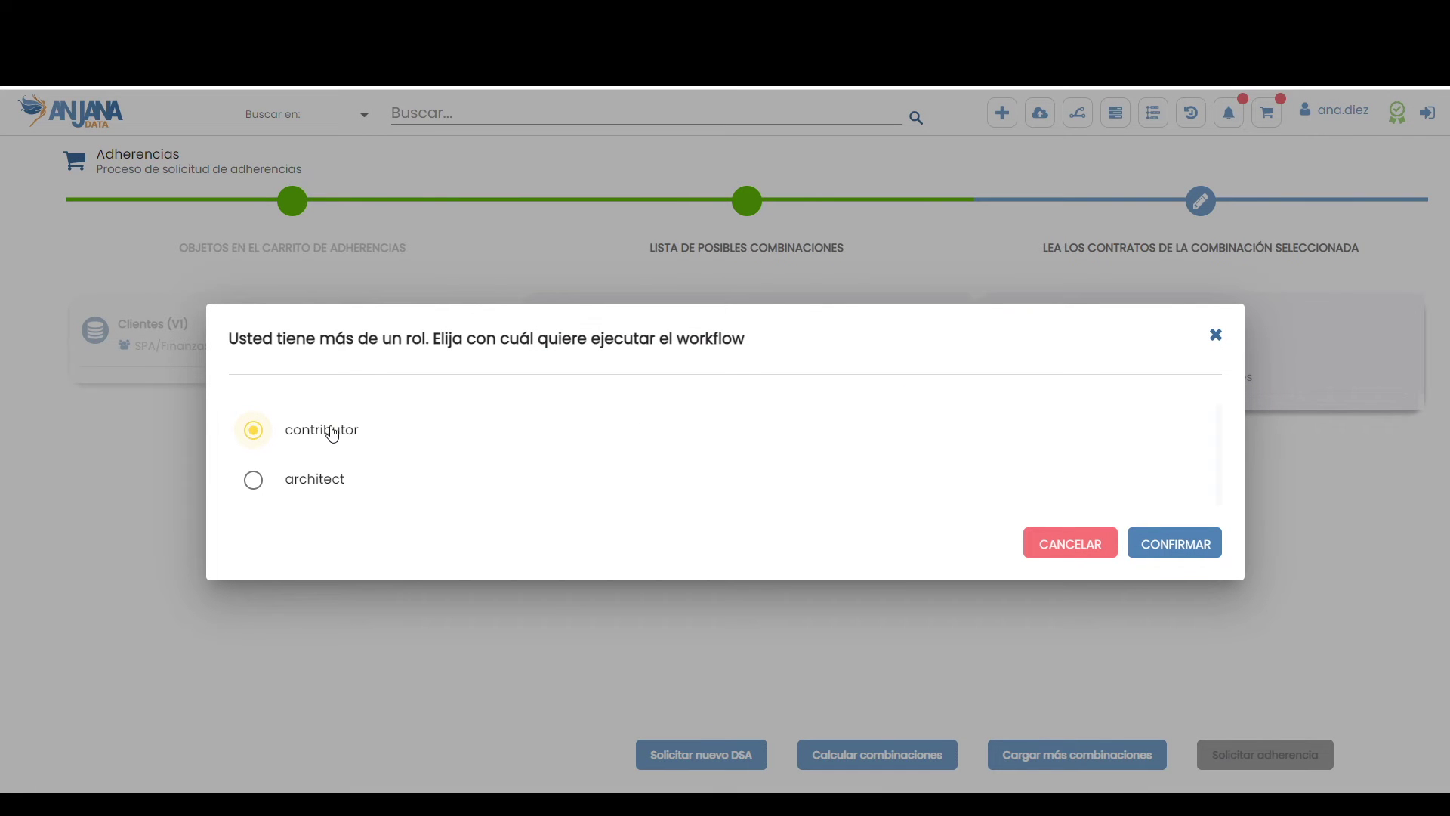
click(1186, 550)
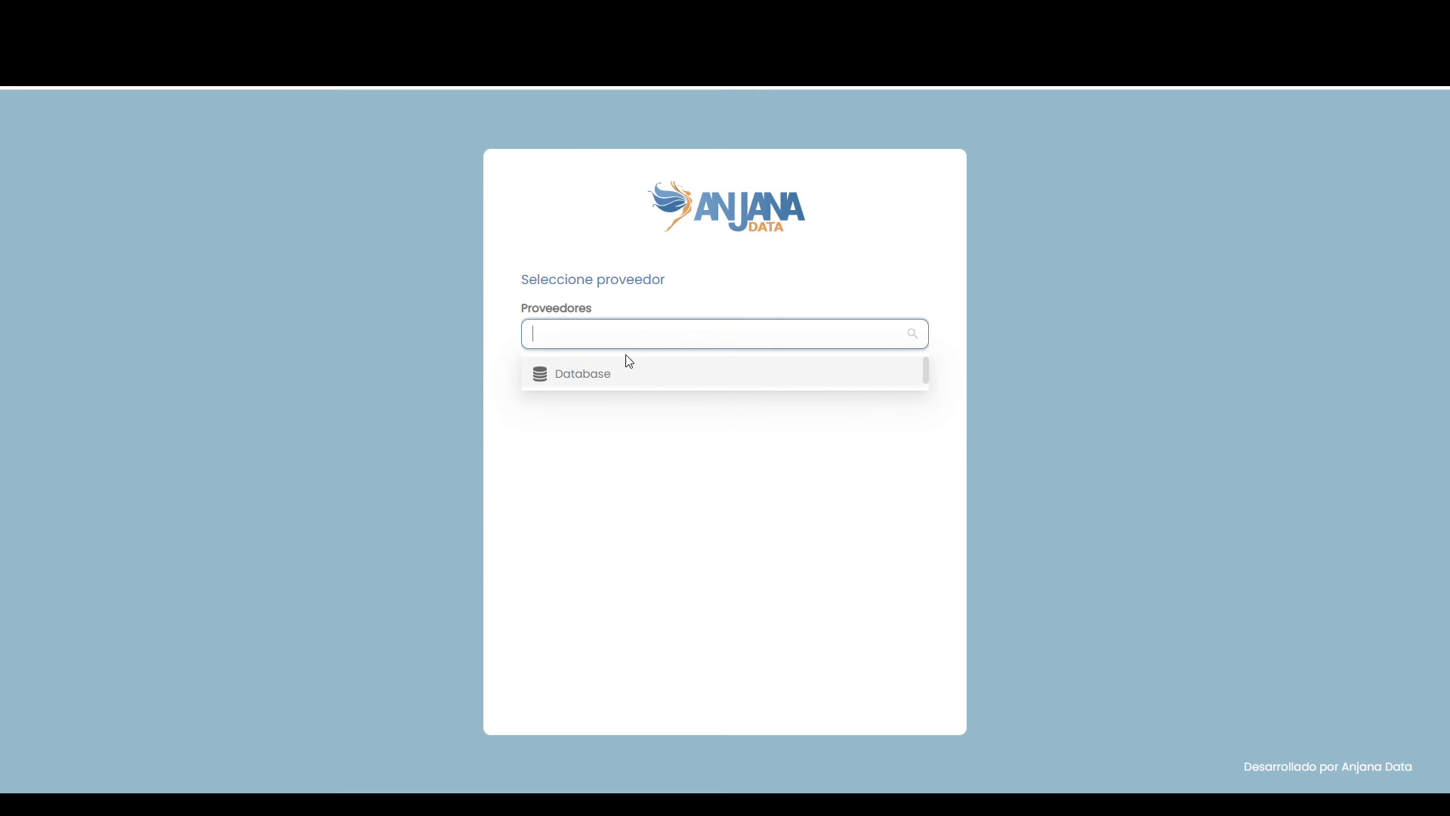
- Sign in through the Database provider with the data steward's username and account password
click(625, 373)
click(629, 436)
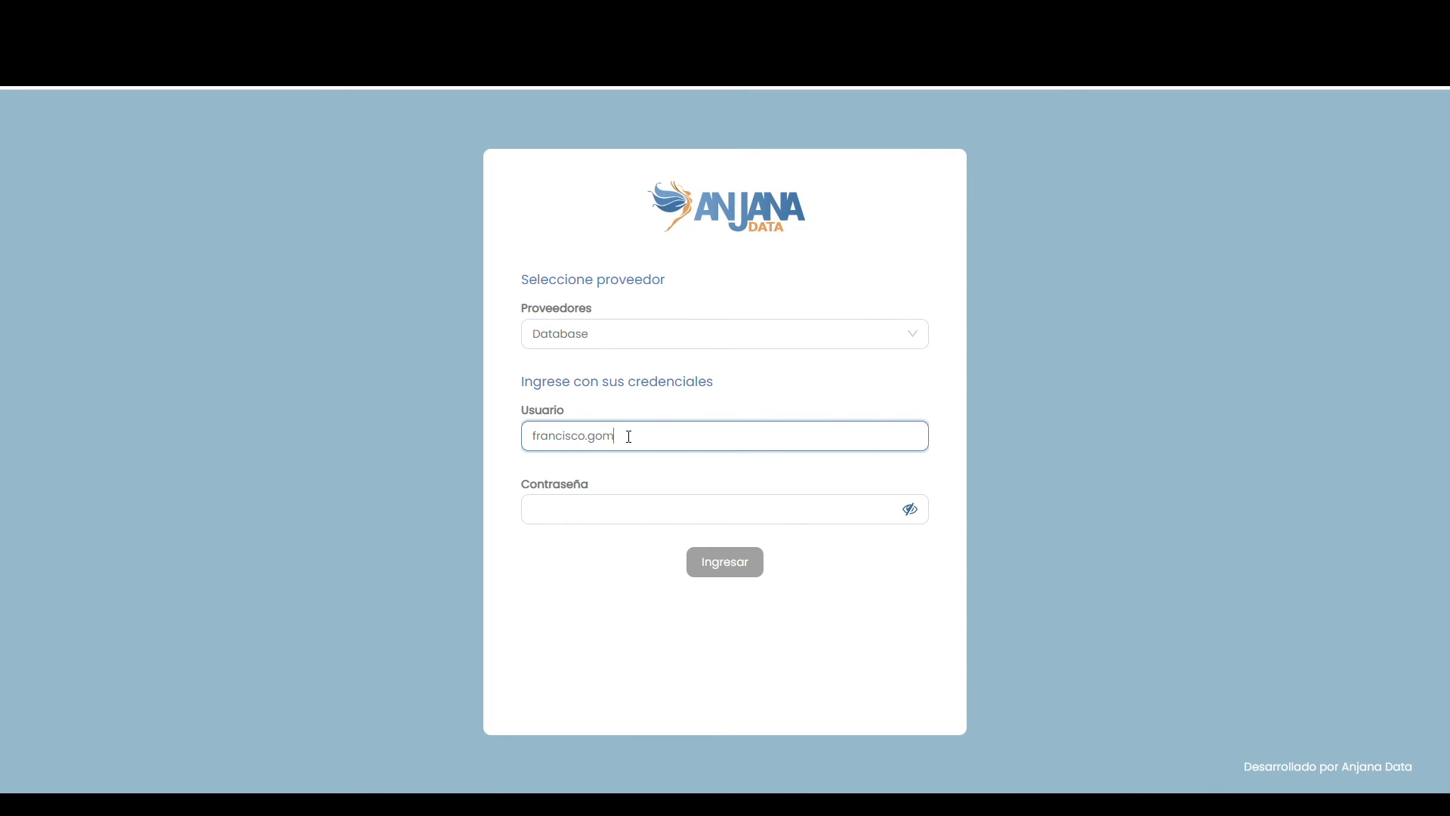
key(Tab)
text(******)
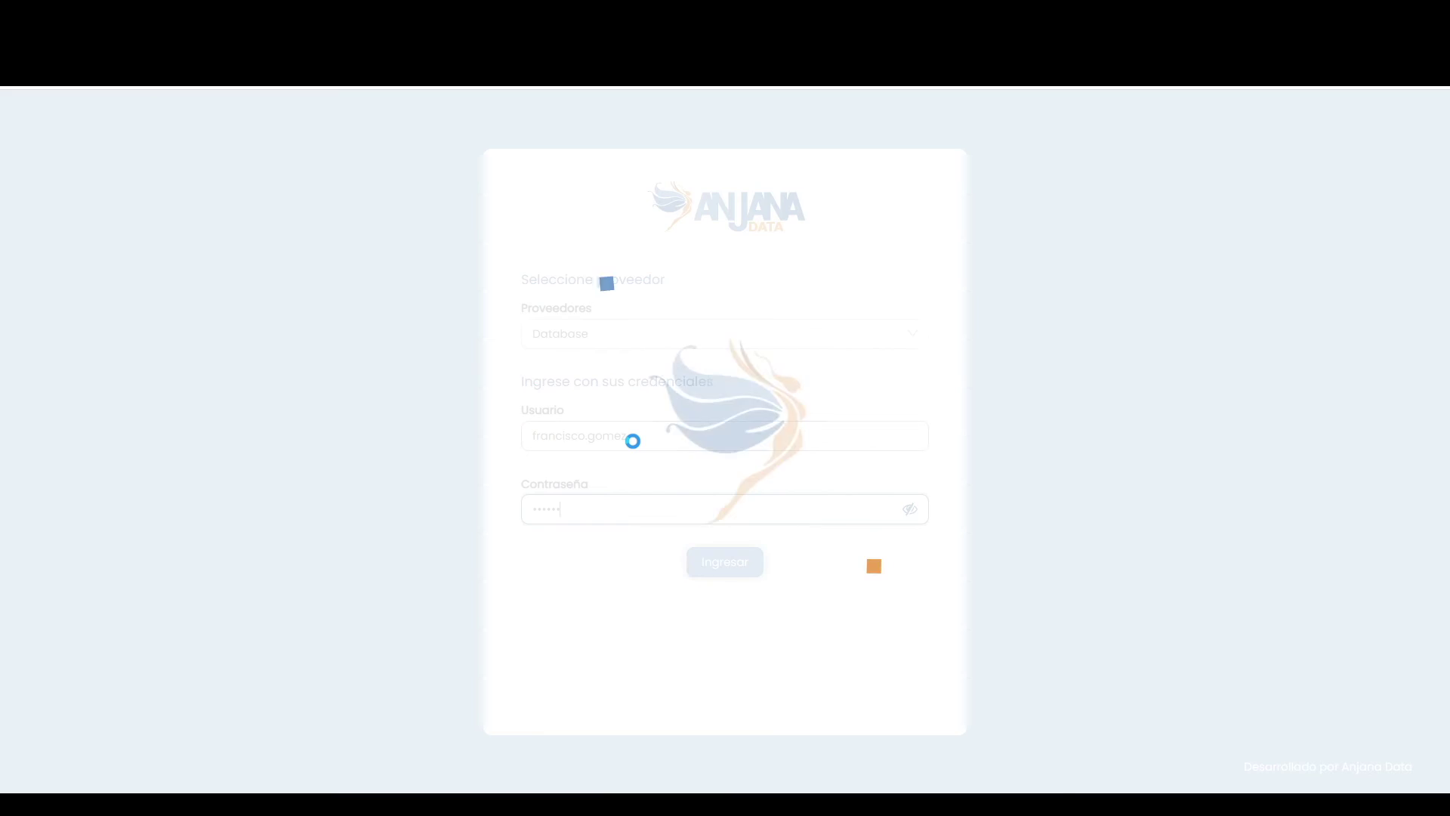
key(Return)
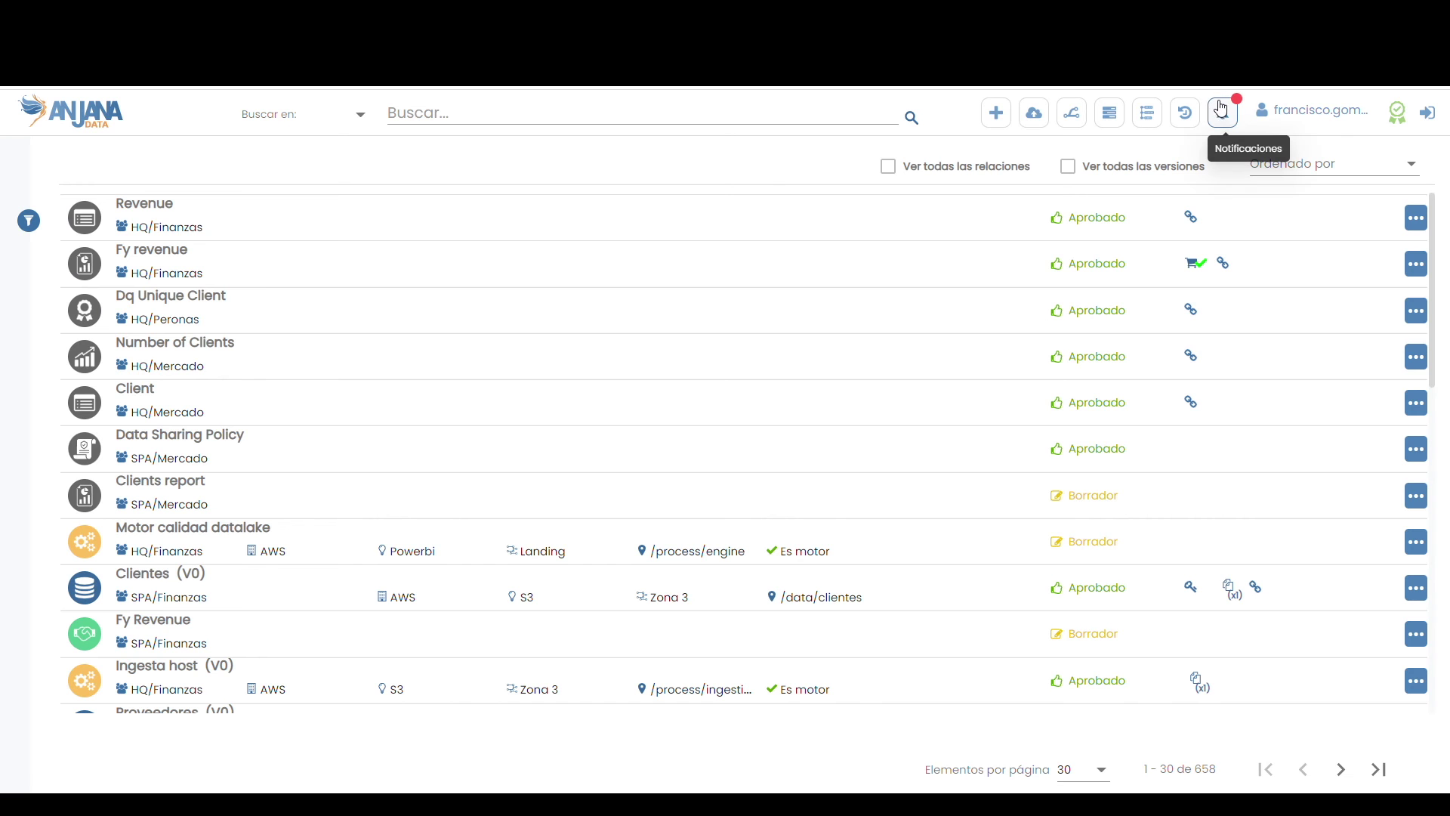
- Review the pending Ventas y clientes (V1) adherence request from its notification, and reopen its validation details from the workflow list
click(1225, 110)
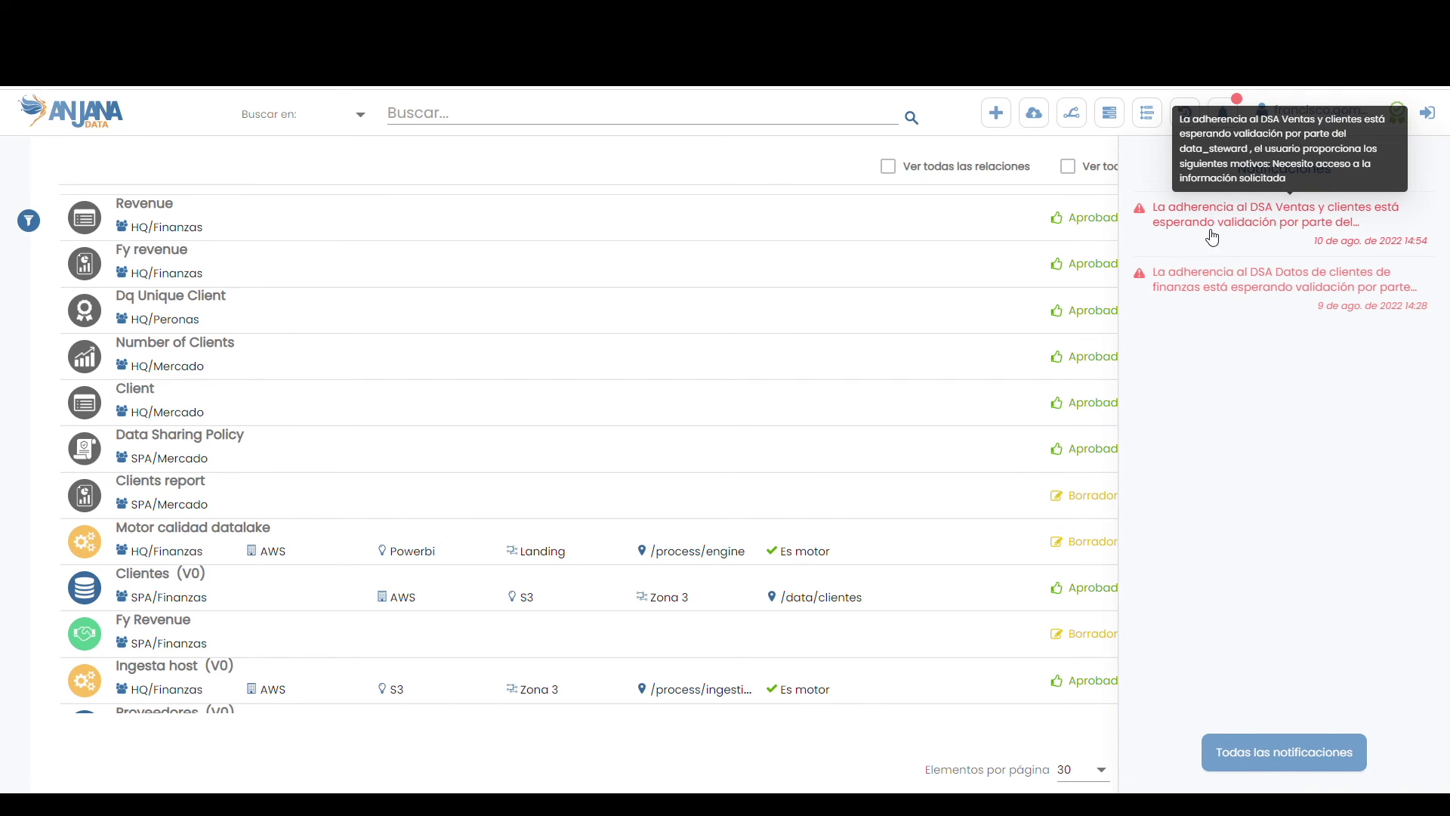
click(1284, 238)
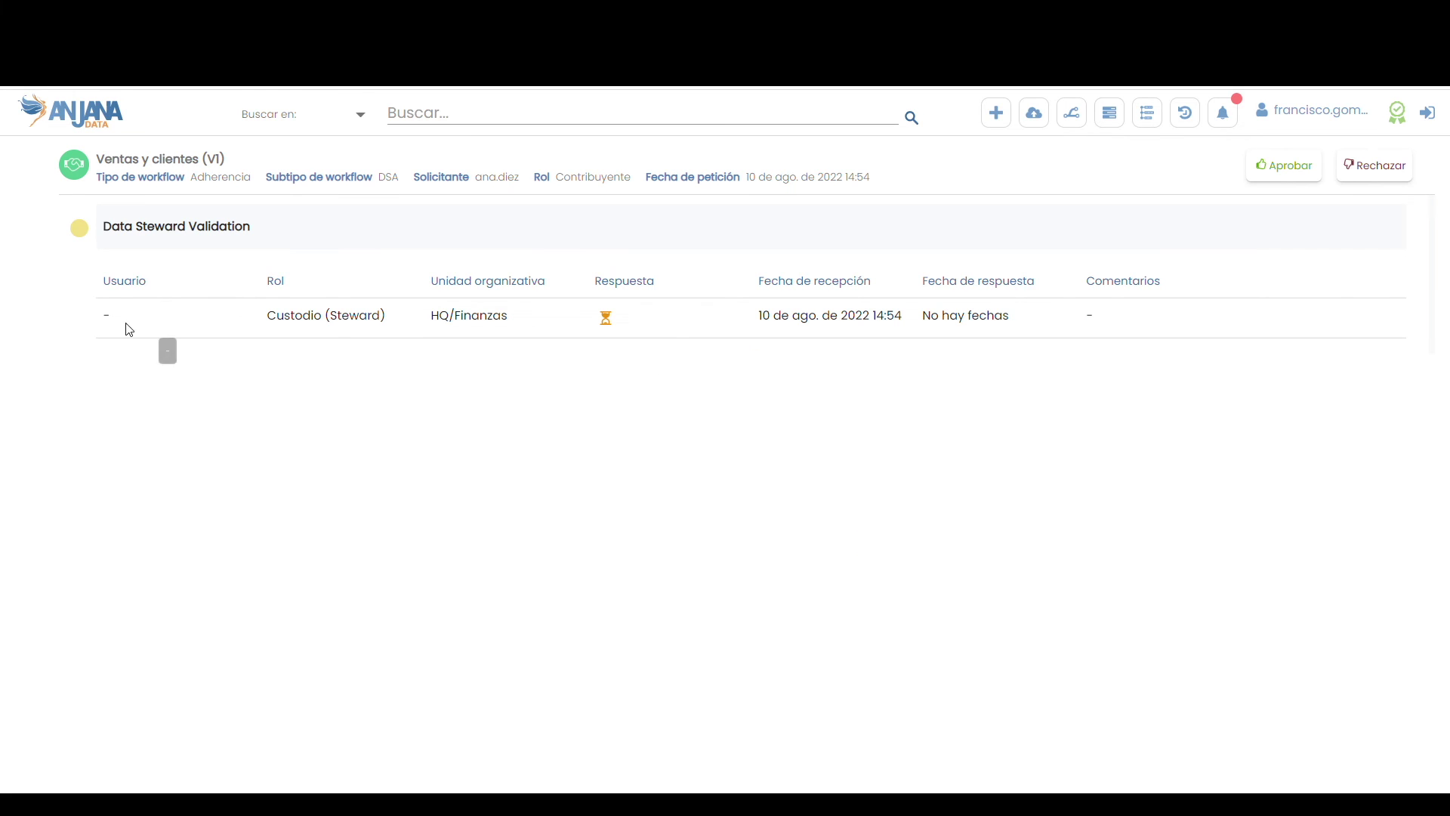
click(1109, 121)
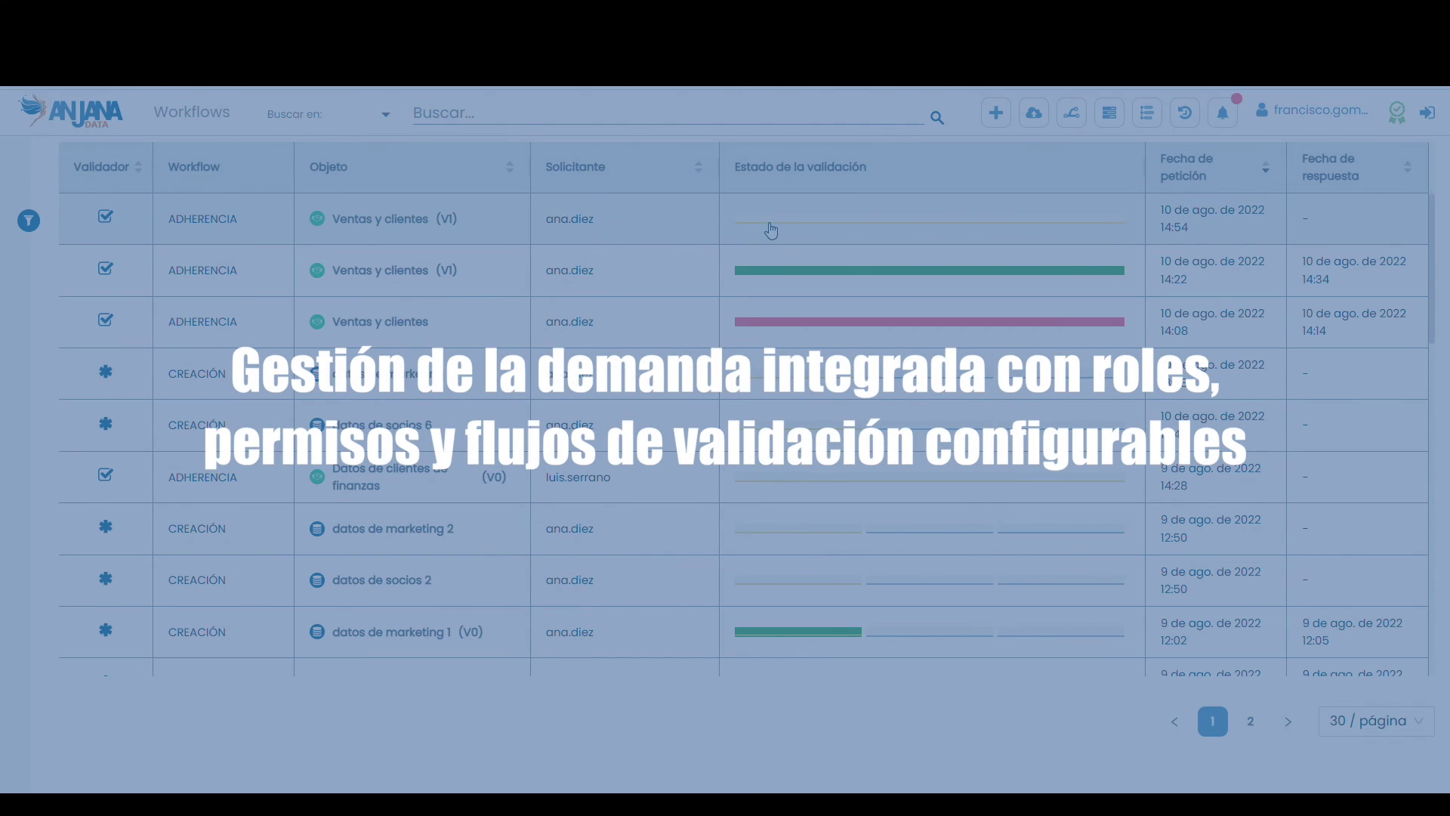
click(769, 228)
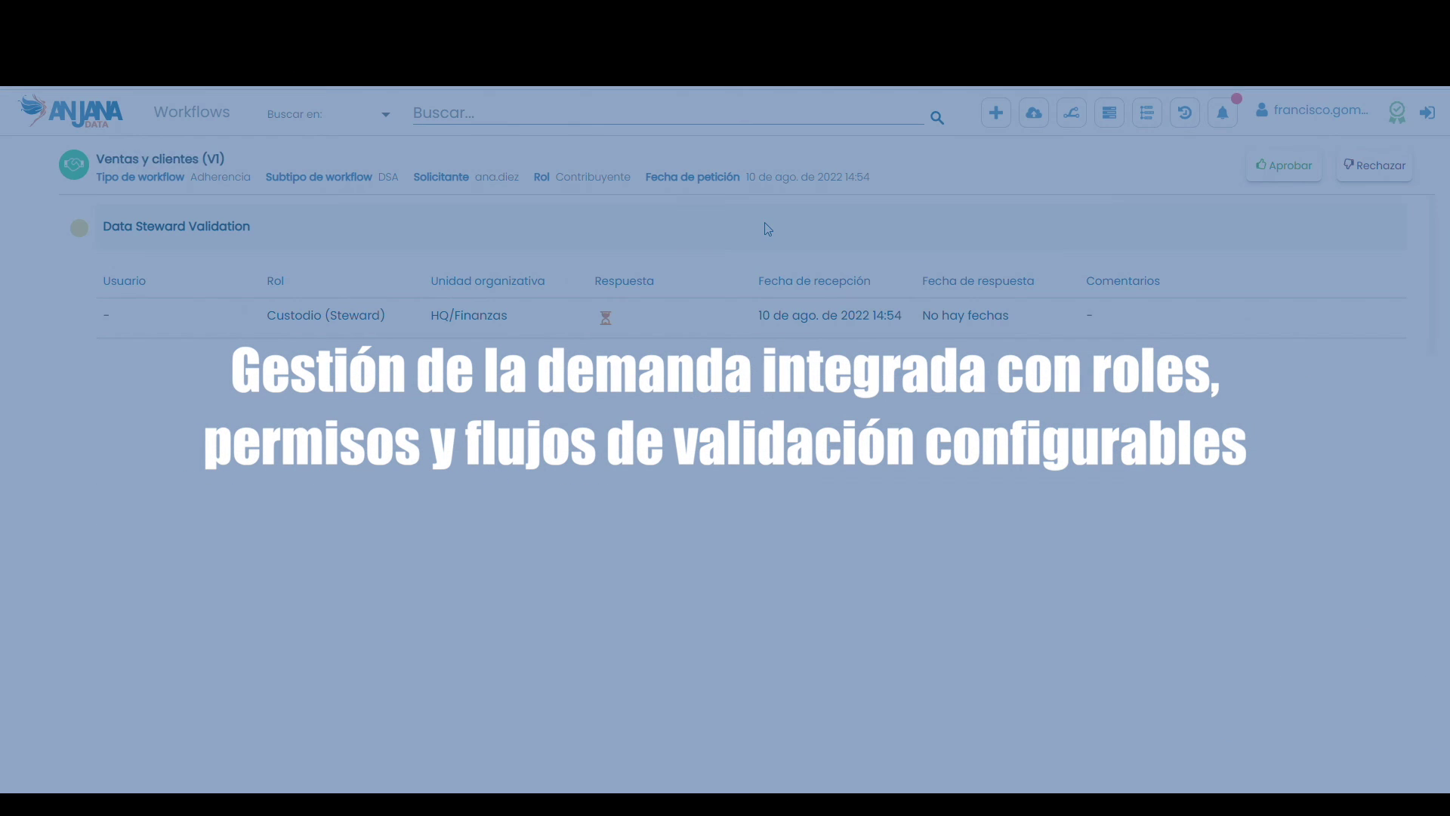
- Approve the Ventas y clientes (V1) adherence workflow with the reason "Aprobada" and return to the workflow list
click(1285, 167)
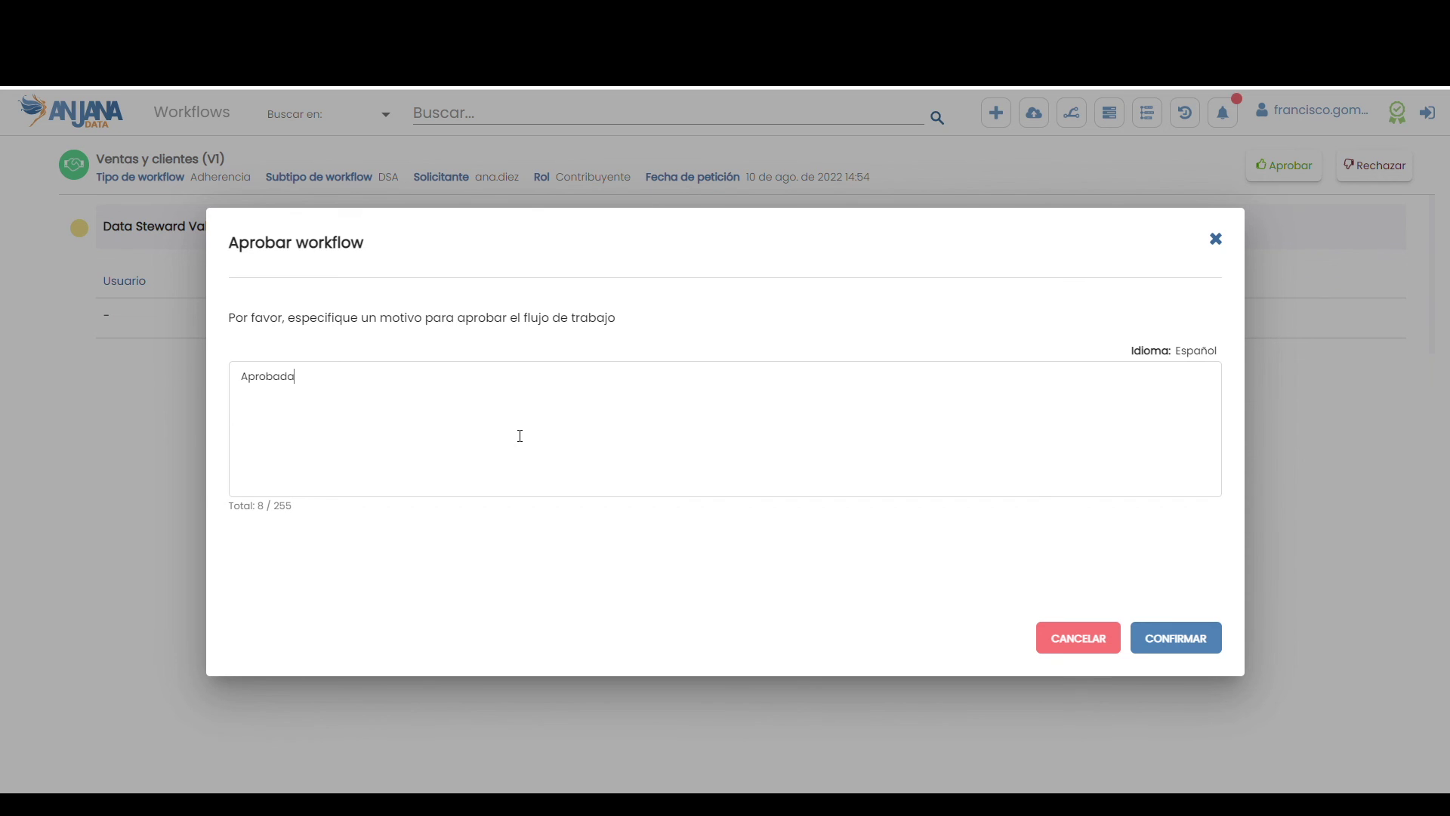
click(1166, 642)
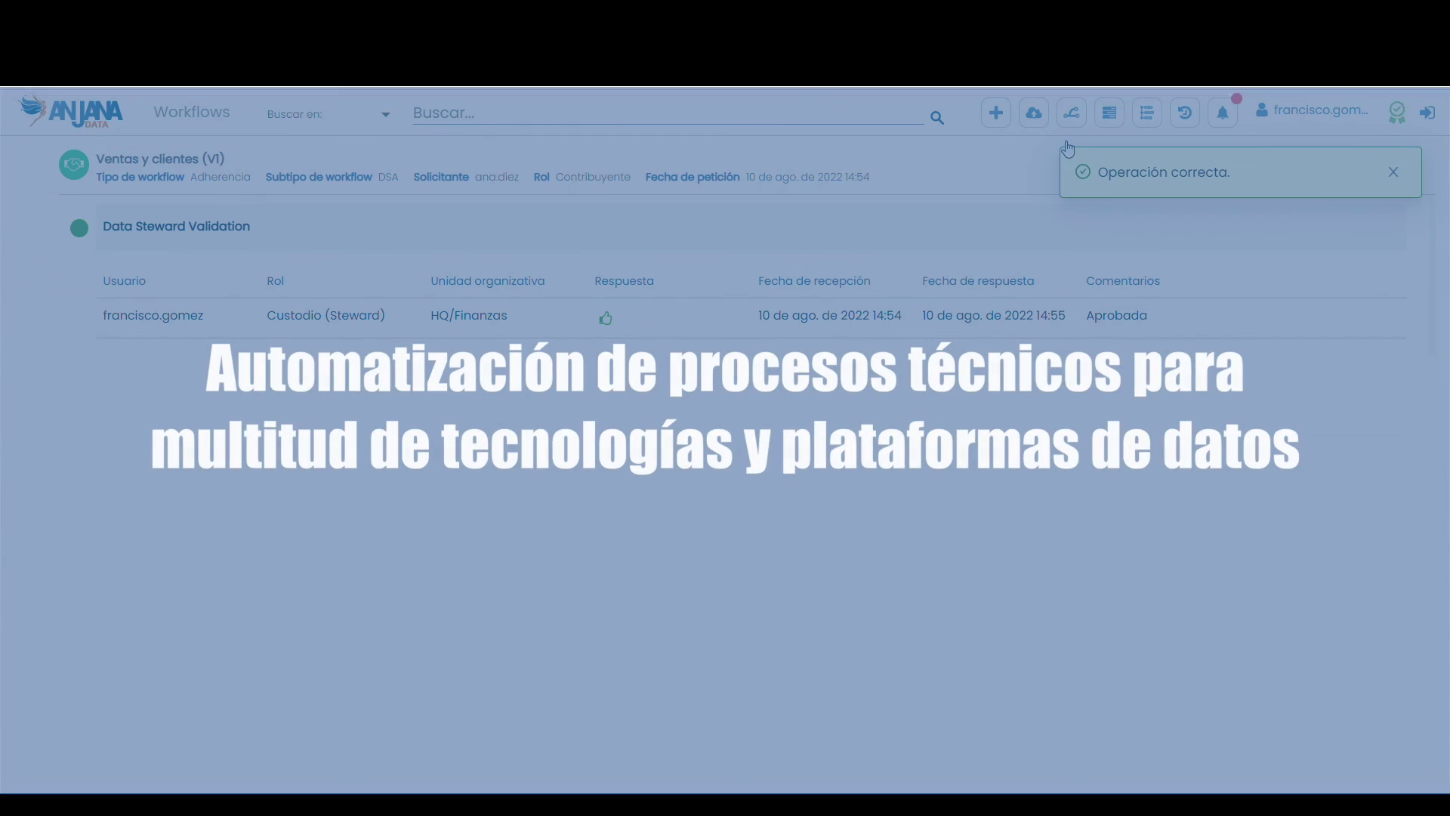
click(1110, 113)
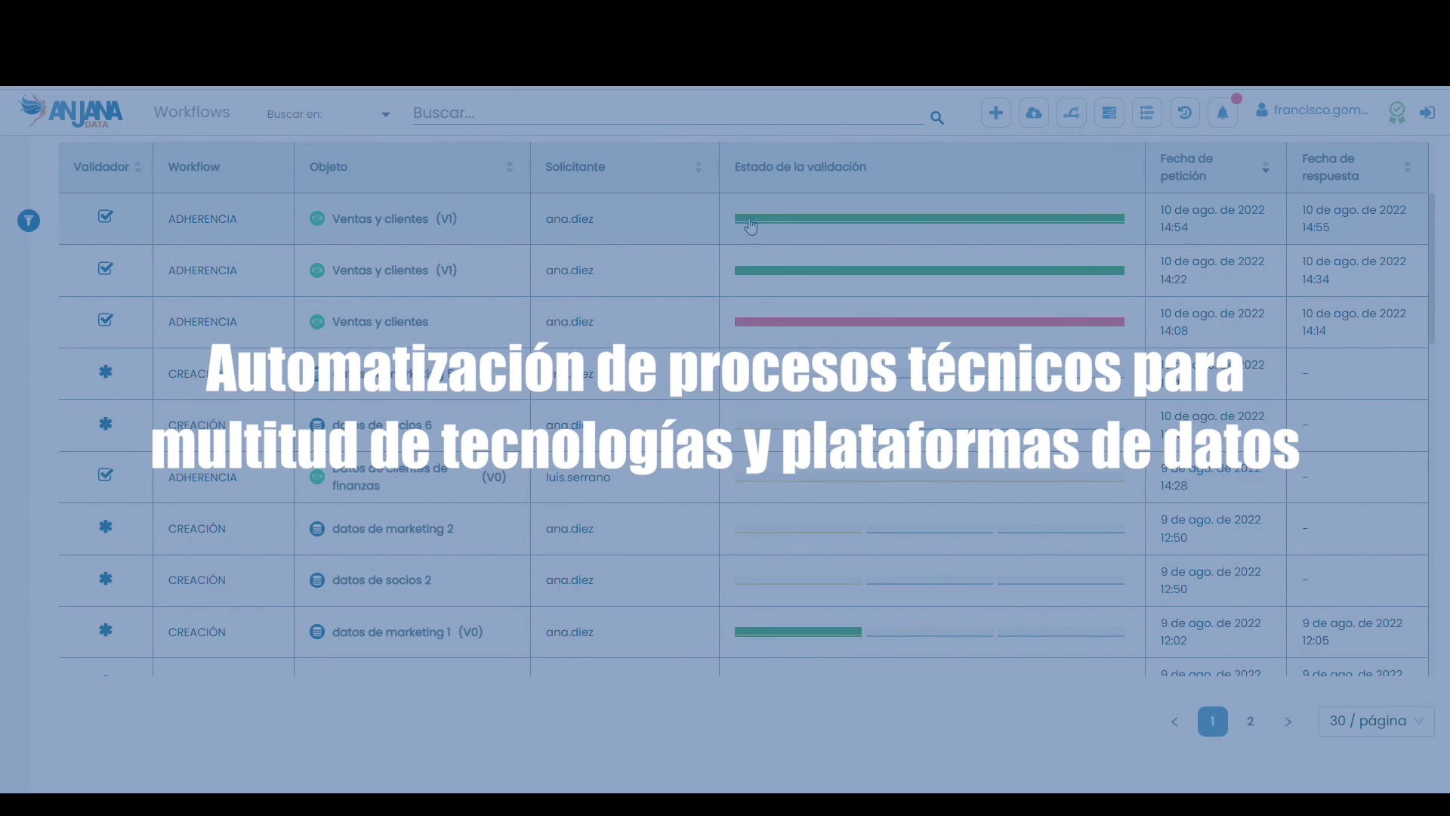